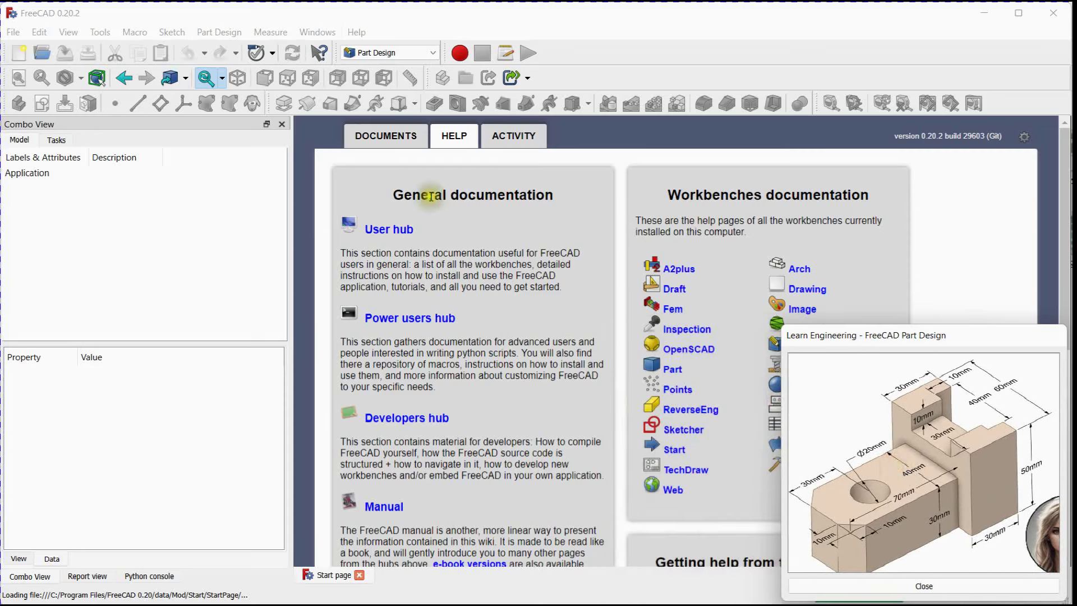
Step: Create a new empty document and add a Part Design body to it
left_click(400, 53)
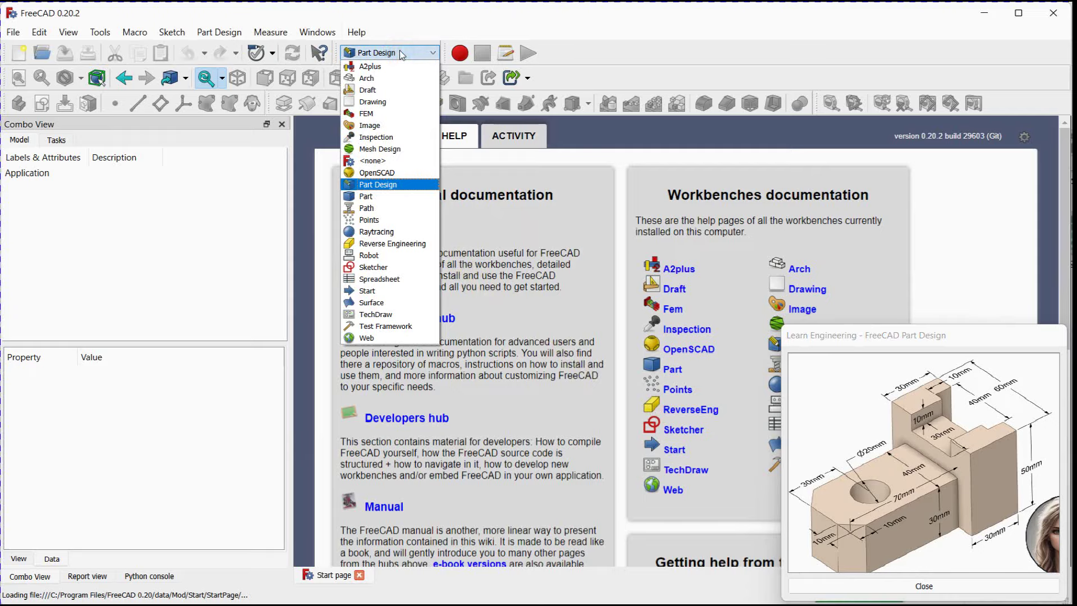
left_click(400, 53)
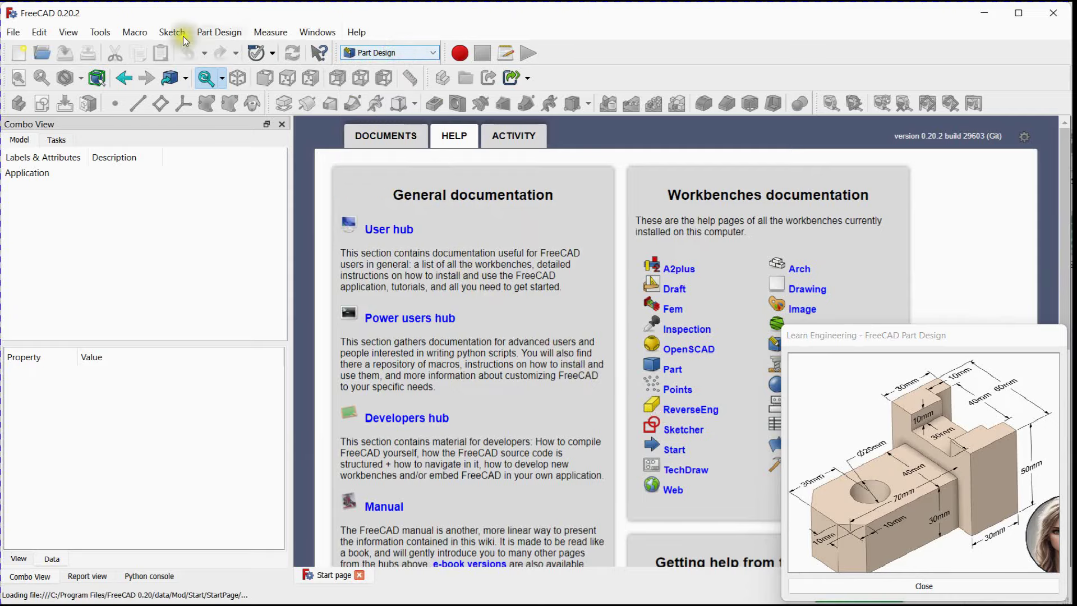
left_click(21, 54)
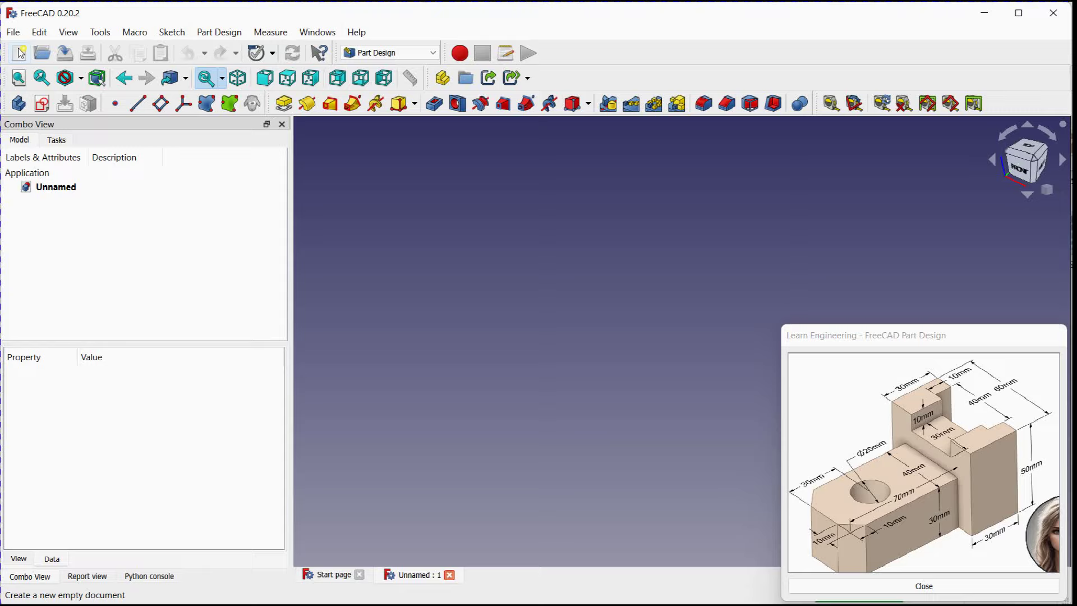
left_click(19, 102)
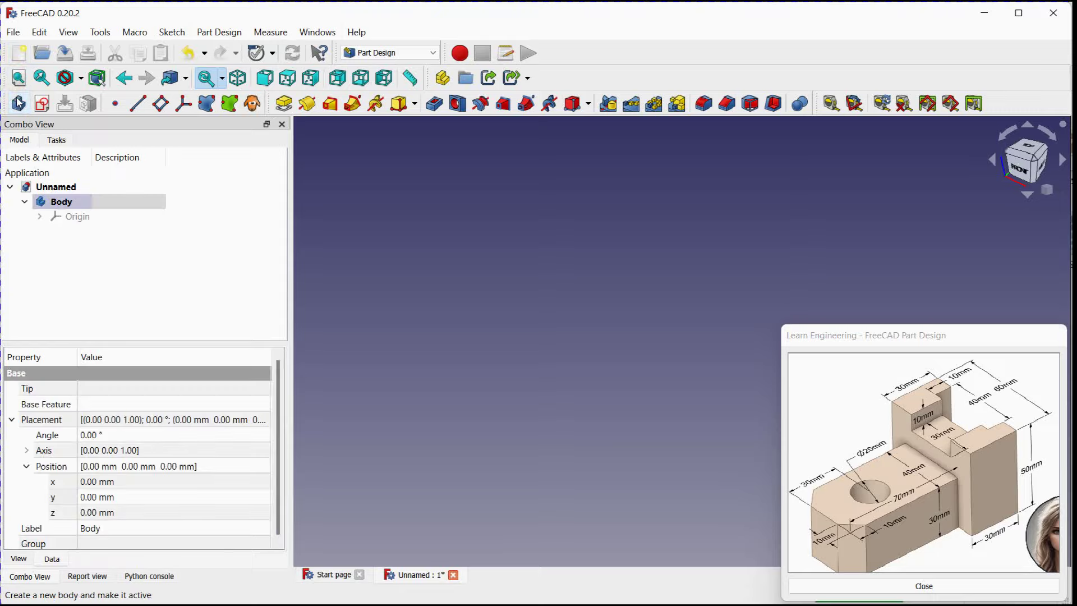
left_click(56, 205)
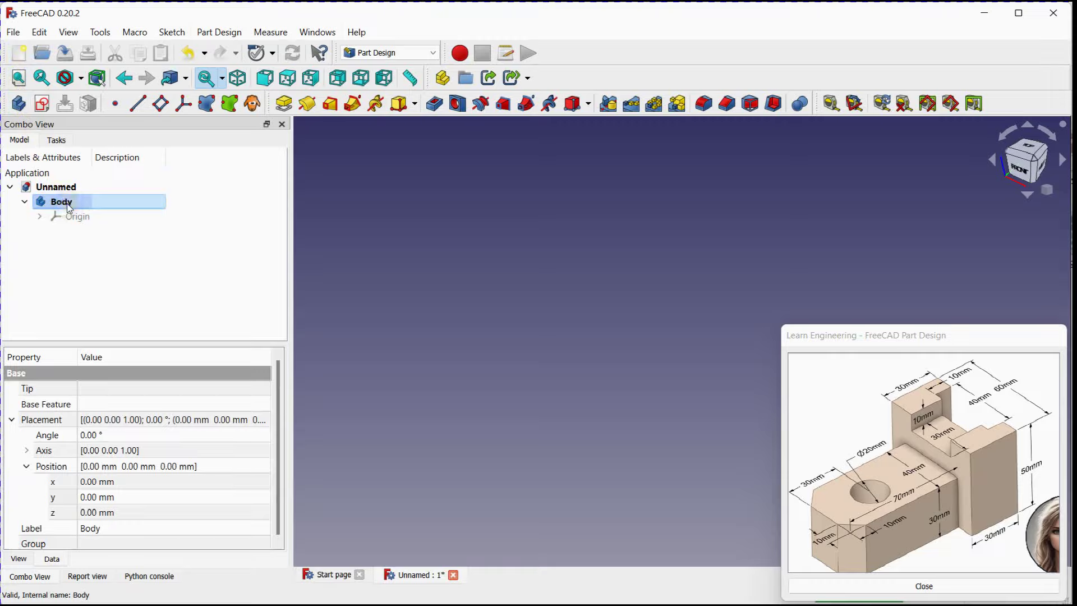
Step: Start an additive box in the body and attach it to the XY plane
left_click(400, 104)
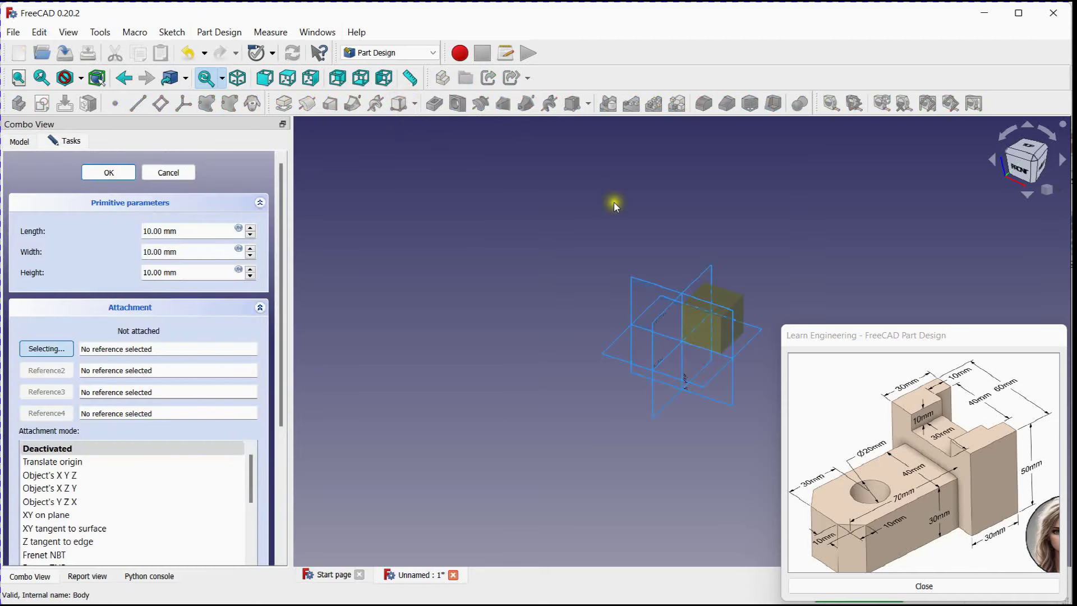
middle_click_drag(613, 204, 392, 175)
scroll(459, 243, "up", 2)
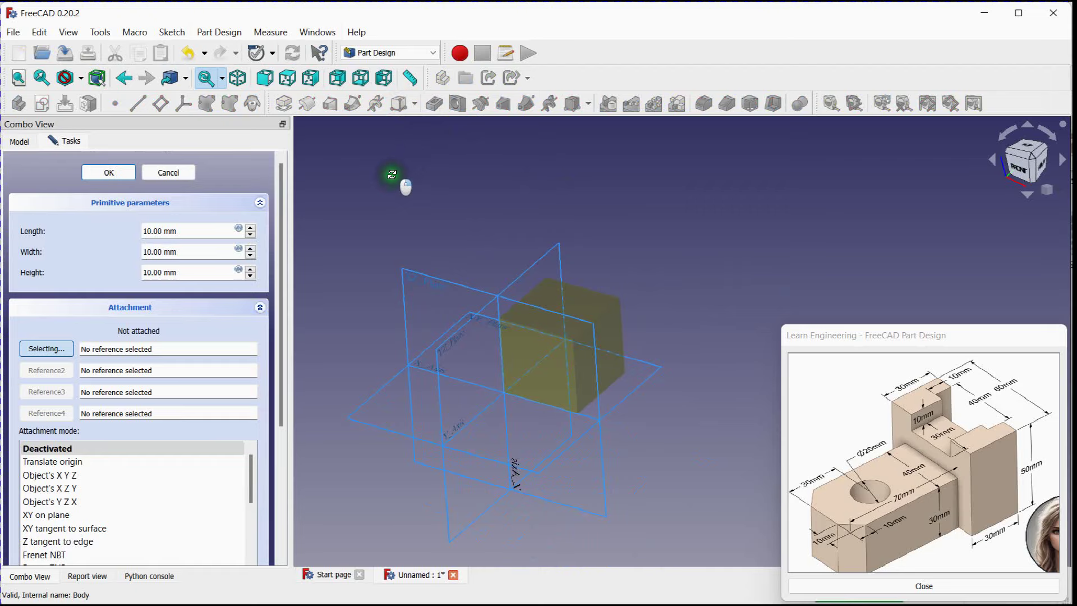
left_click(456, 324)
scroll(502, 328, "down", 2)
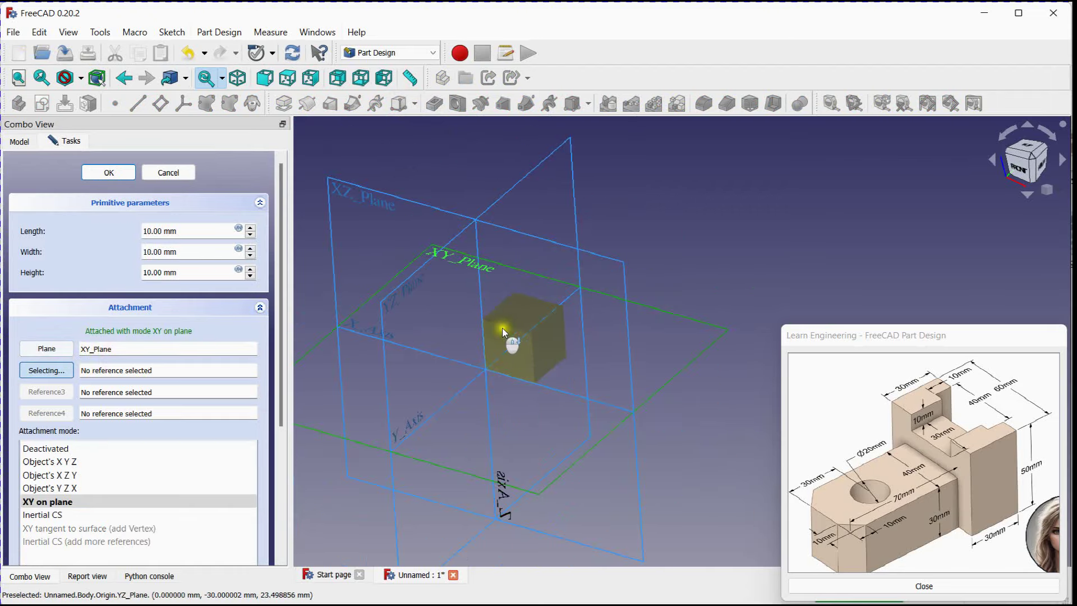
middle_click_drag(502, 331, 863, 533)
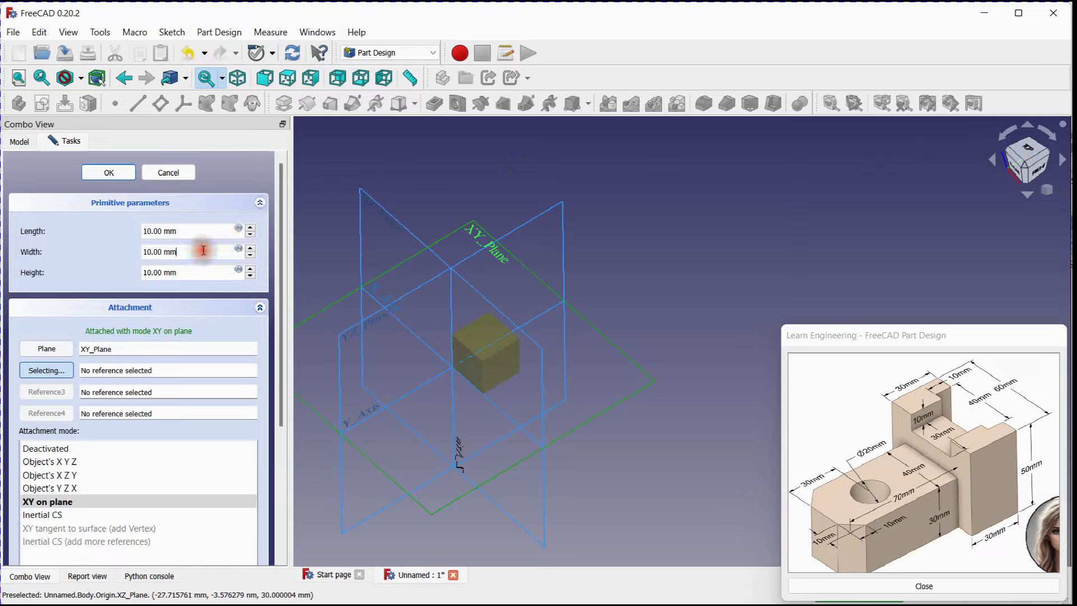
Step: Set the additive box's width to 70 mm and its height to 30 mm
scroll(204, 250, "up", 8)
scroll(203, 250, "up", 20)
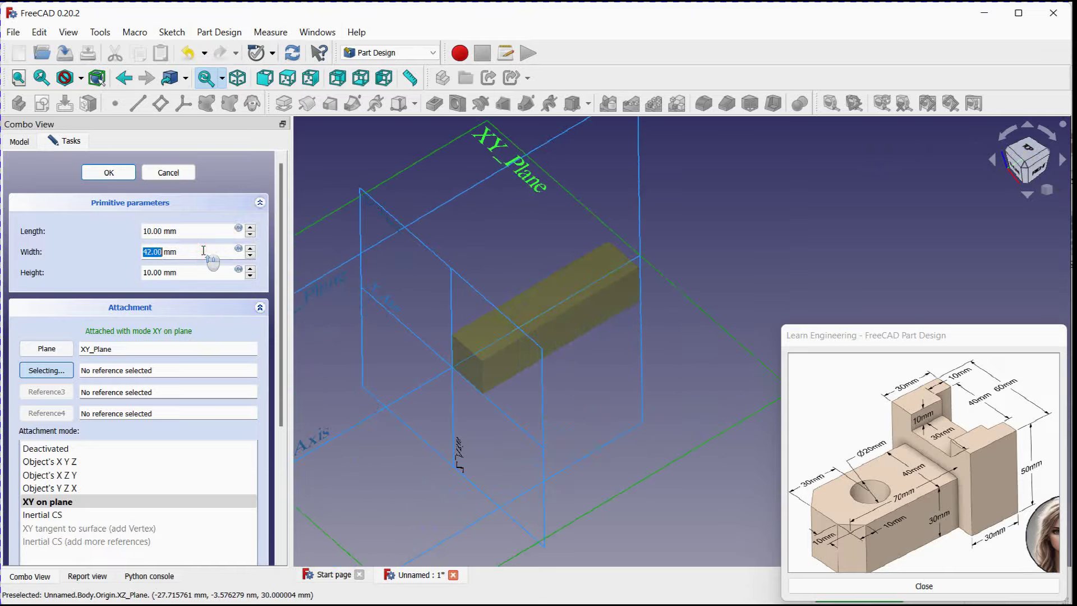
scroll(203, 250, "up", 20)
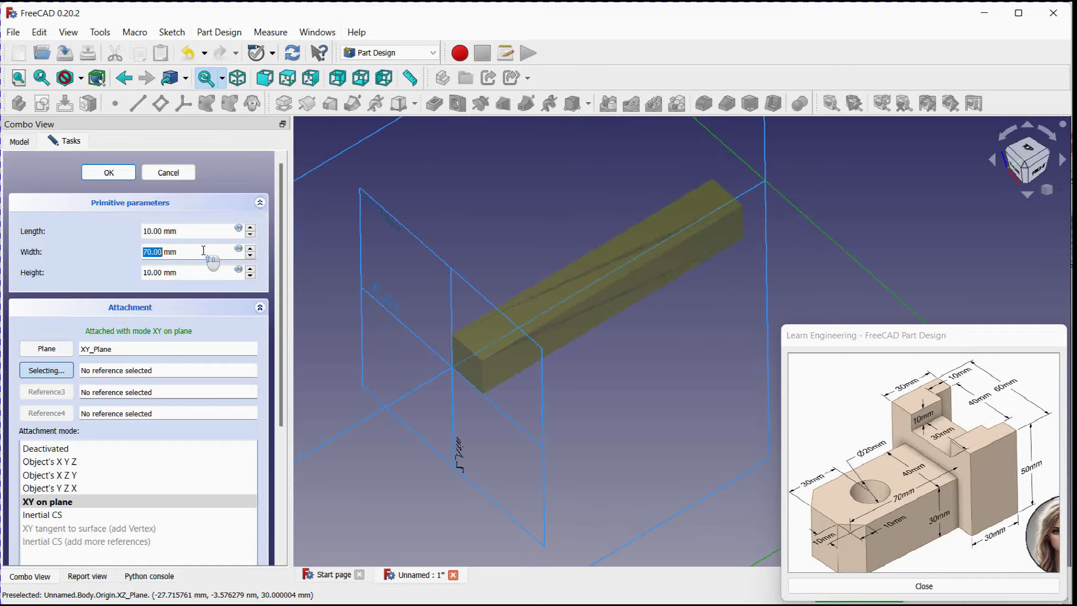
middle_click_drag(589, 271, 611, 216)
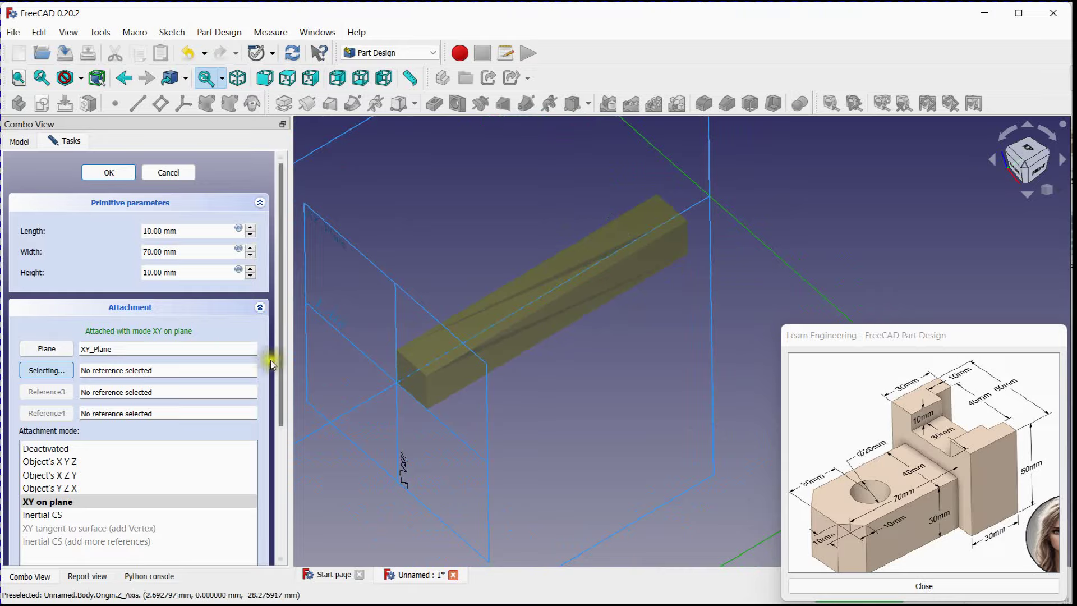
scroll(203, 269, "up", 9)
scroll(204, 270, "up", 11)
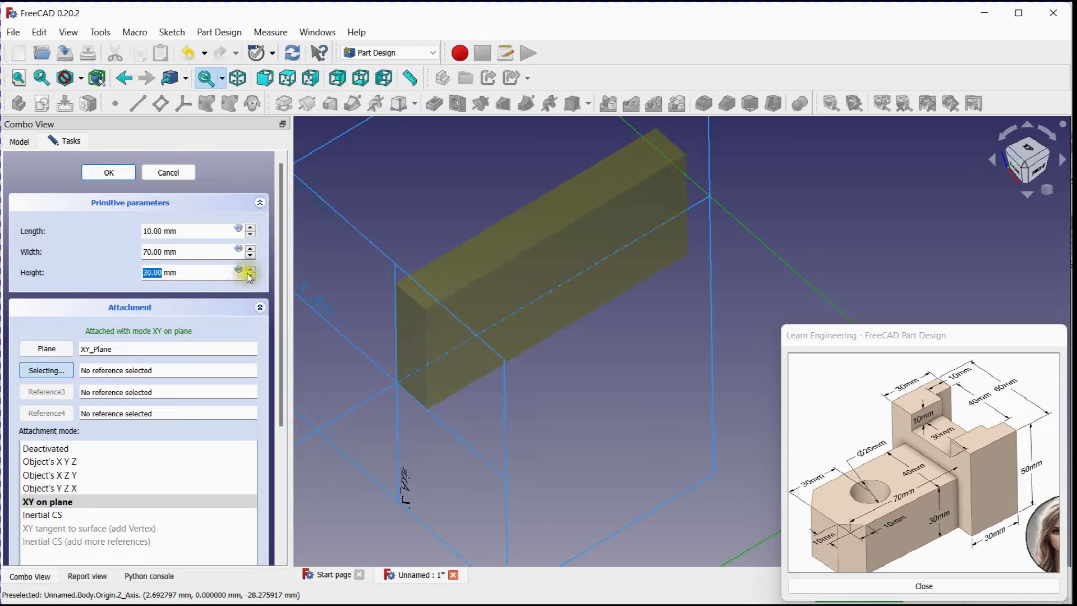
Step: Set the additive box's length to 40 mm and finish creating it
middle_click_drag(649, 384, 649, 425)
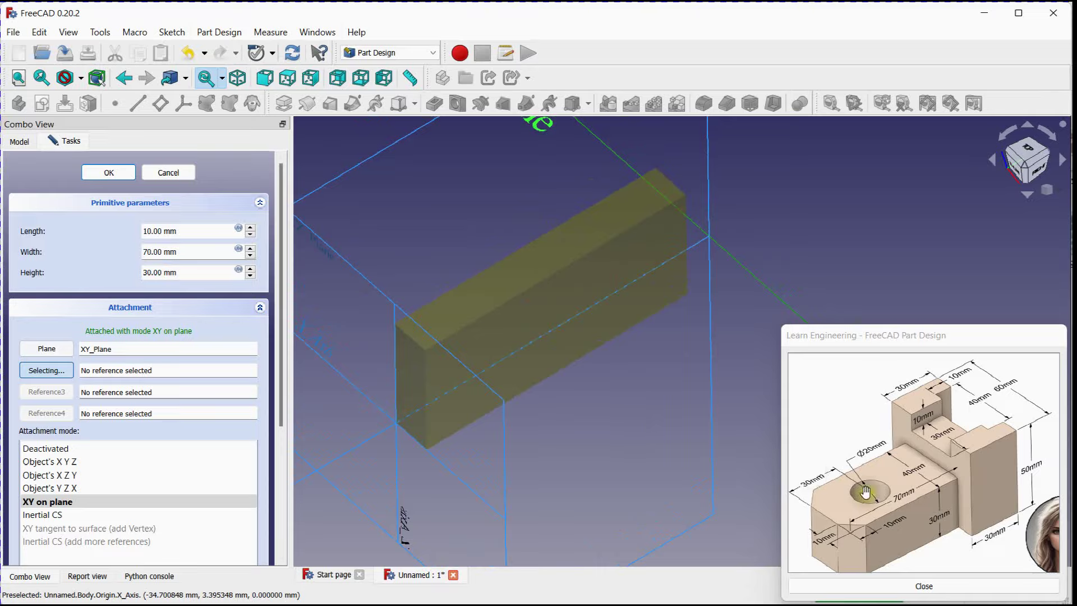
scroll(191, 231, "up", 20)
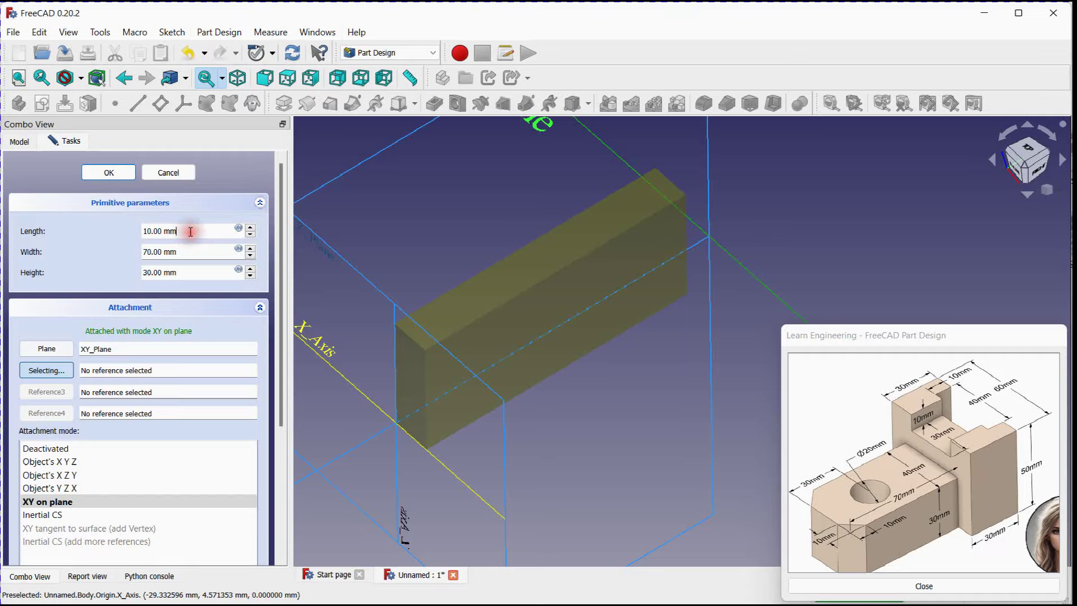
scroll(191, 231, "up", 7)
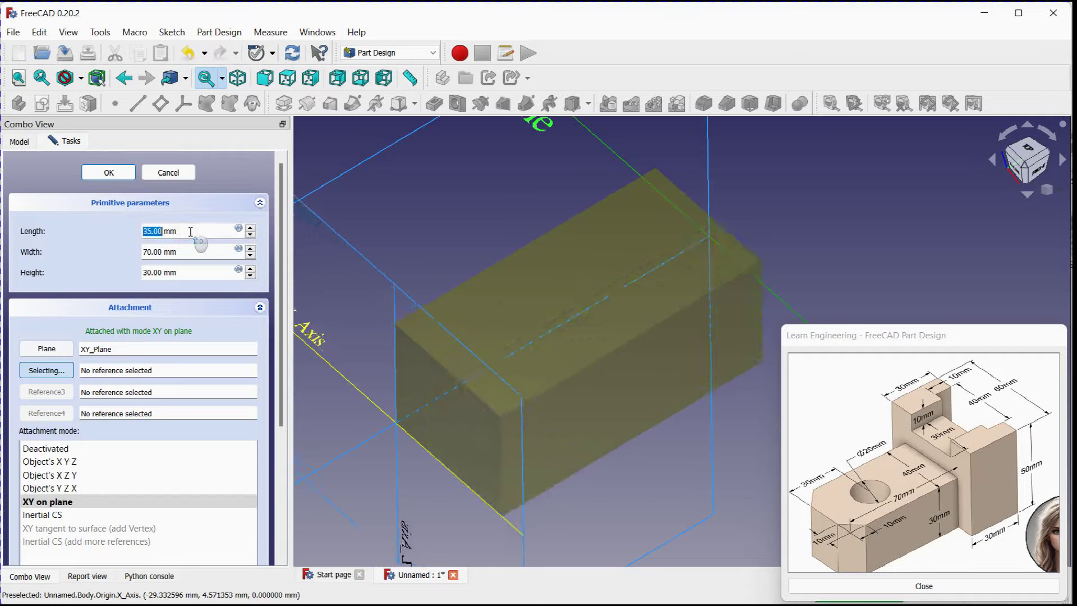
middle_click_drag(556, 217, 495, 265)
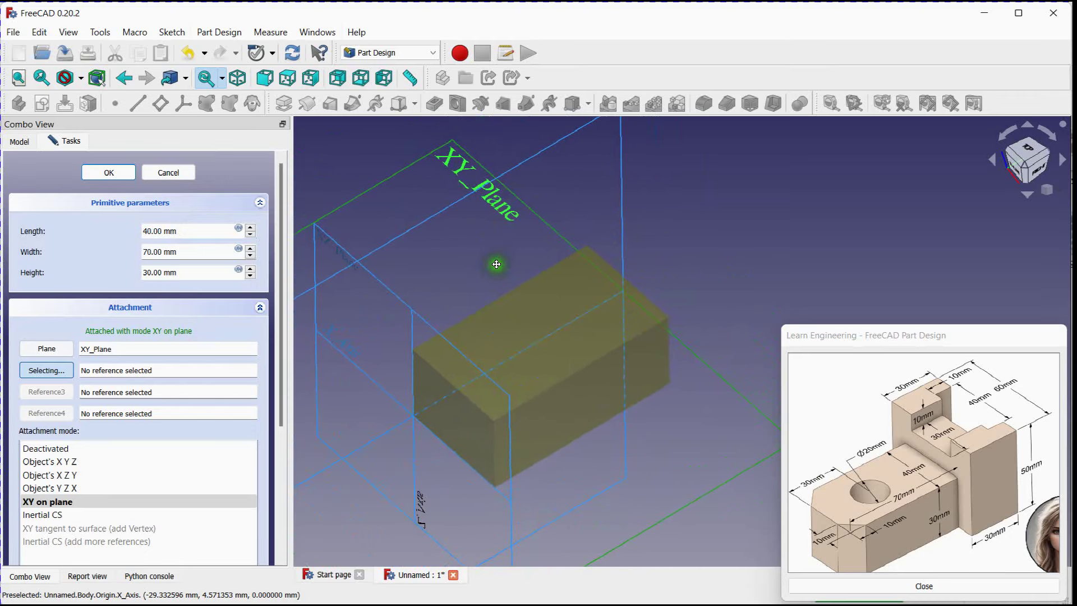
left_click(107, 173)
scroll(447, 245, "down", 1)
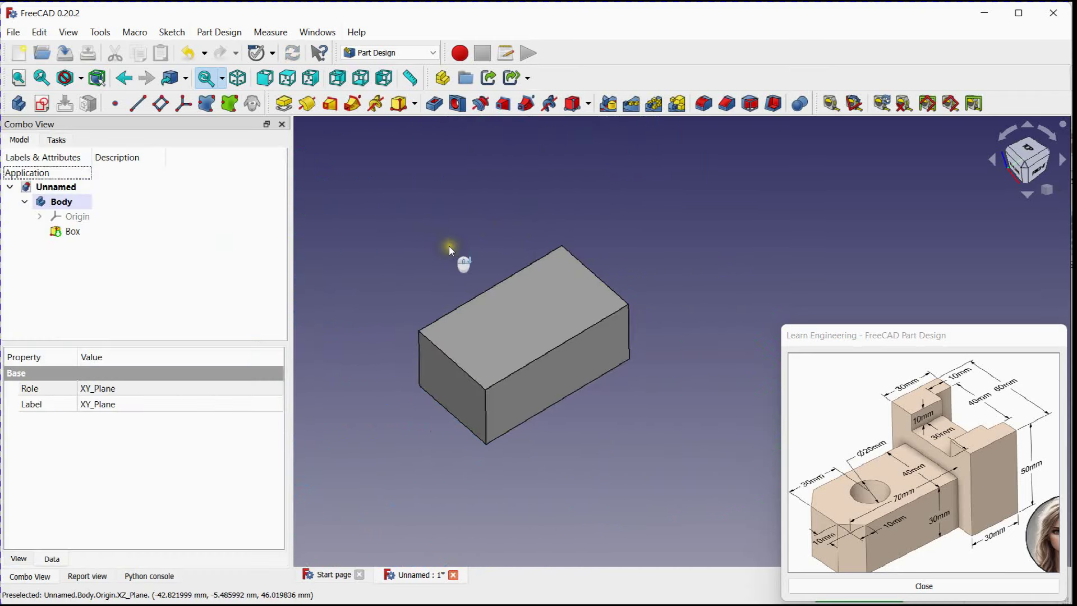
Step: Chamfer the nearest vertical corner edge of the block with an equal distance of 10 mm
scroll(448, 245, "up", 3)
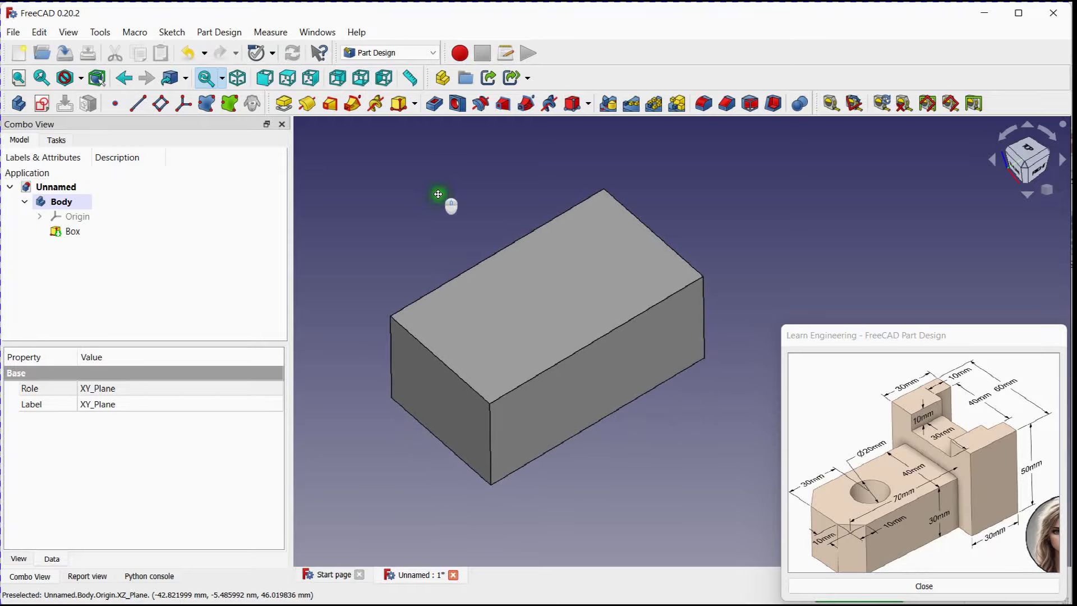
middle_click_drag(438, 194, 438, 194)
middle_click_drag(576, 340, 386, 183)
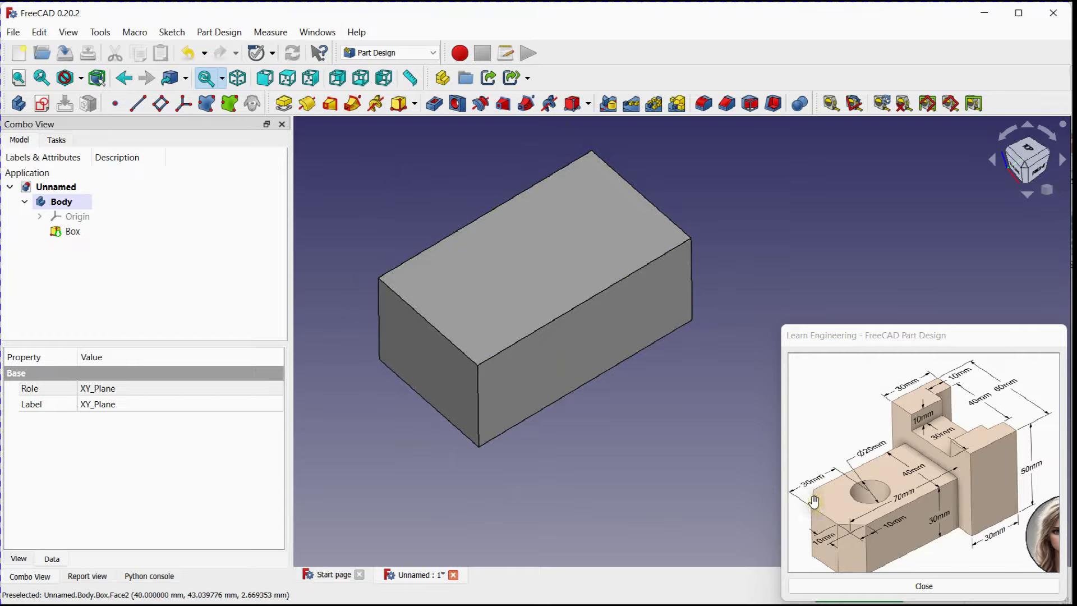
left_click(480, 423)
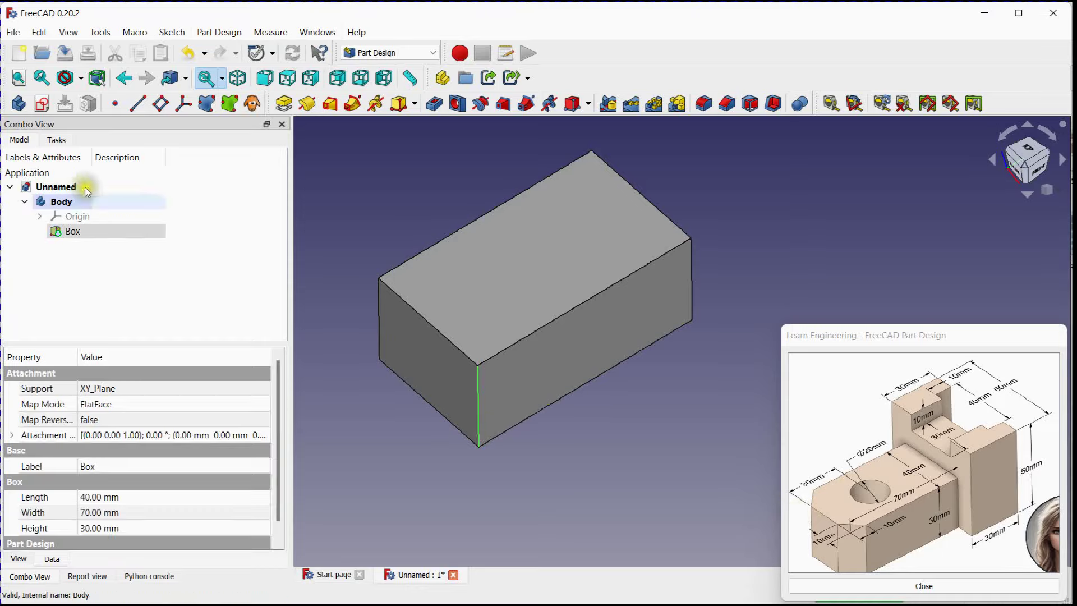
left_click(54, 139)
left_click(39, 201)
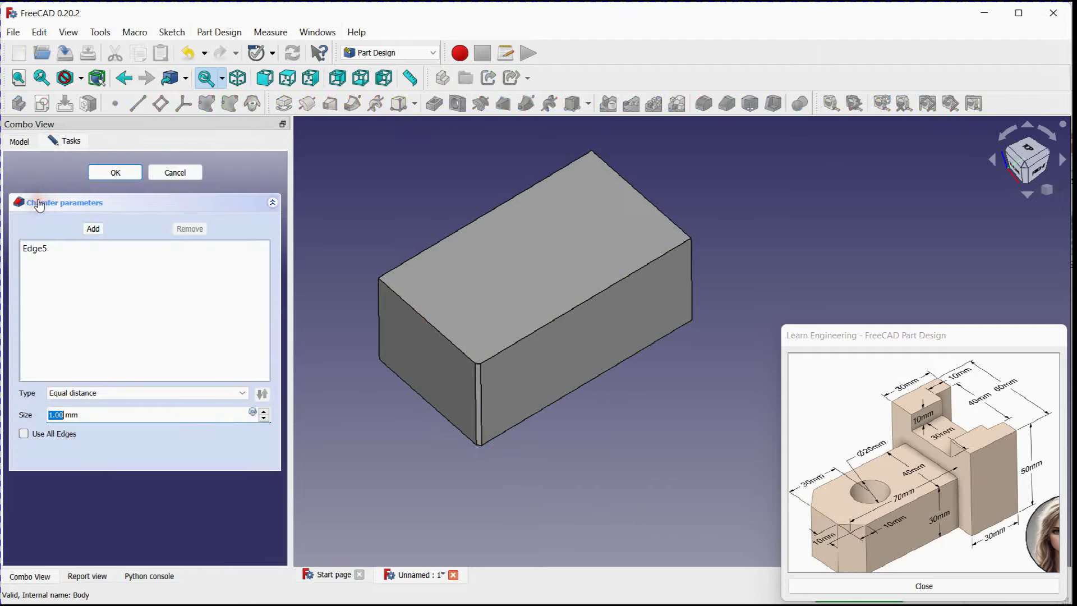
scroll(130, 415, "up", 10)
scroll(130, 414, "down", 1)
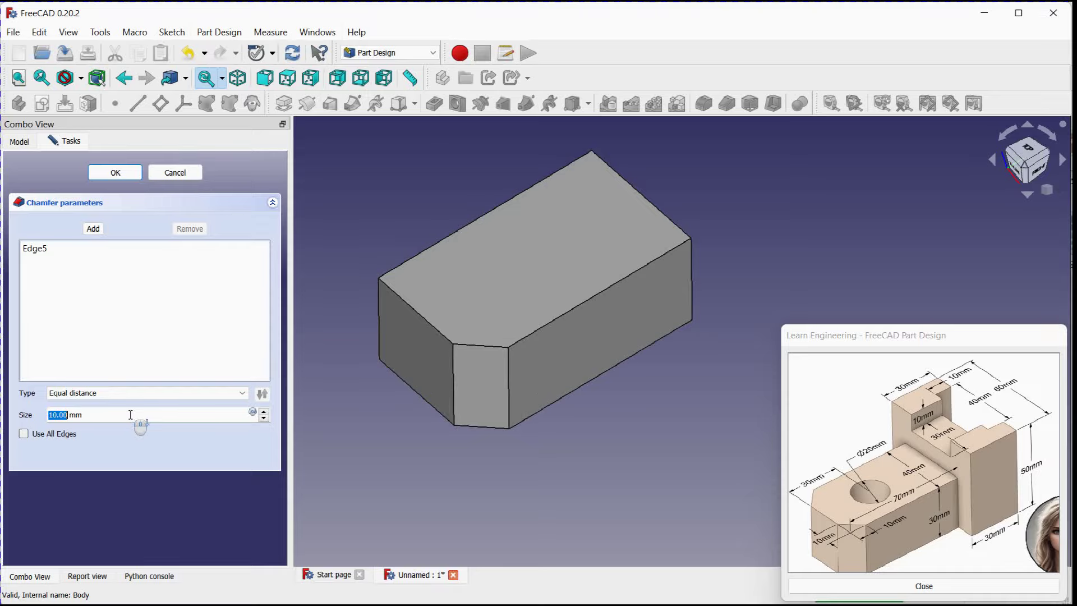
left_click(114, 173)
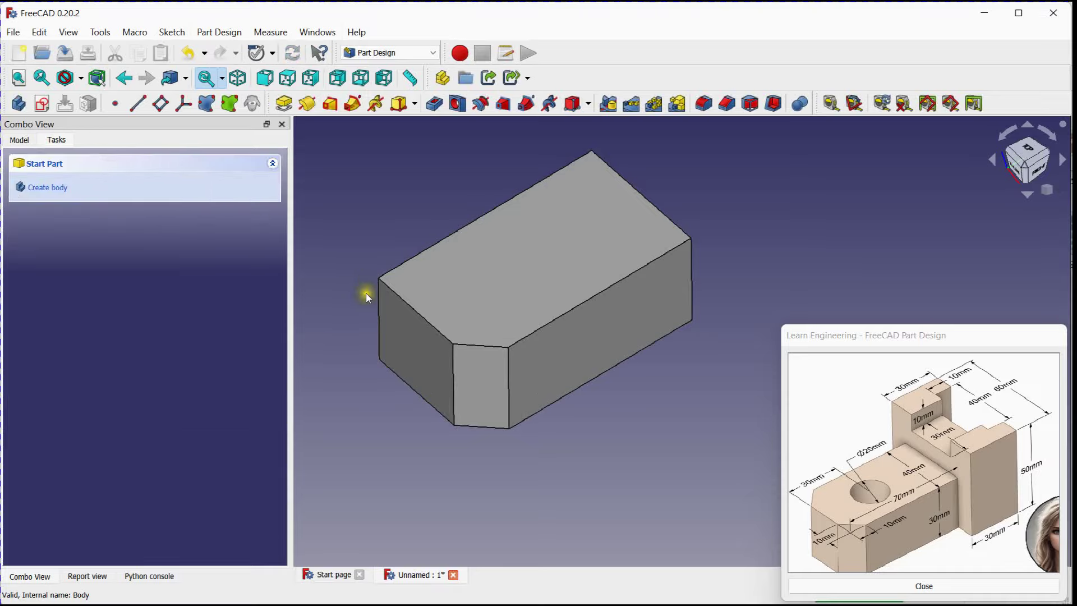
Step: Chamfer the other vertical corner edge on the same 40 mm end face of the block by 10 mm
left_click(379, 298)
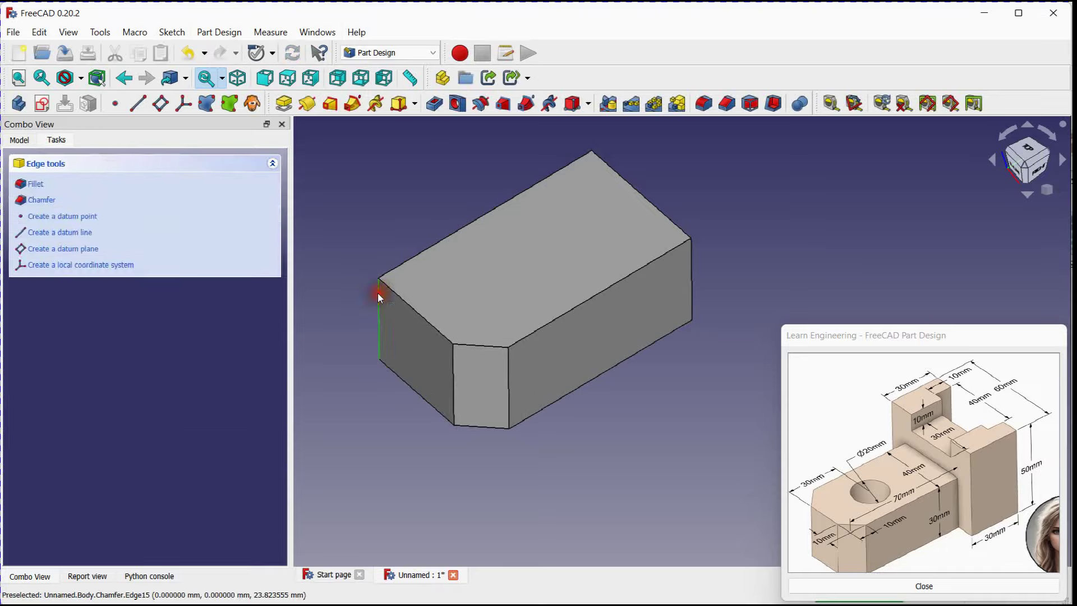
left_click(33, 201)
scroll(117, 413, "up", 11)
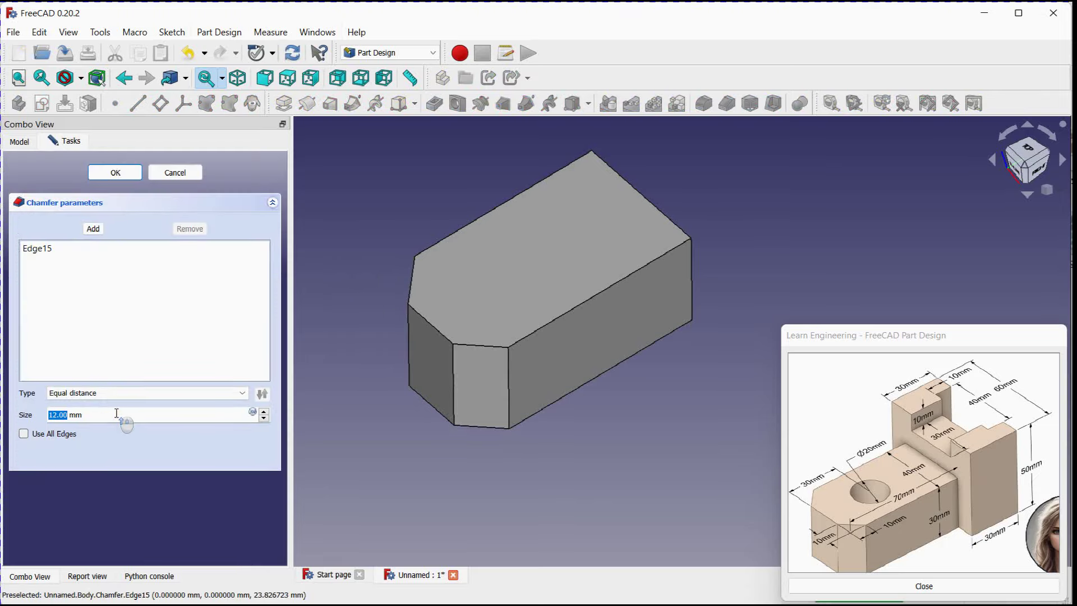
scroll(117, 413, "down", 2)
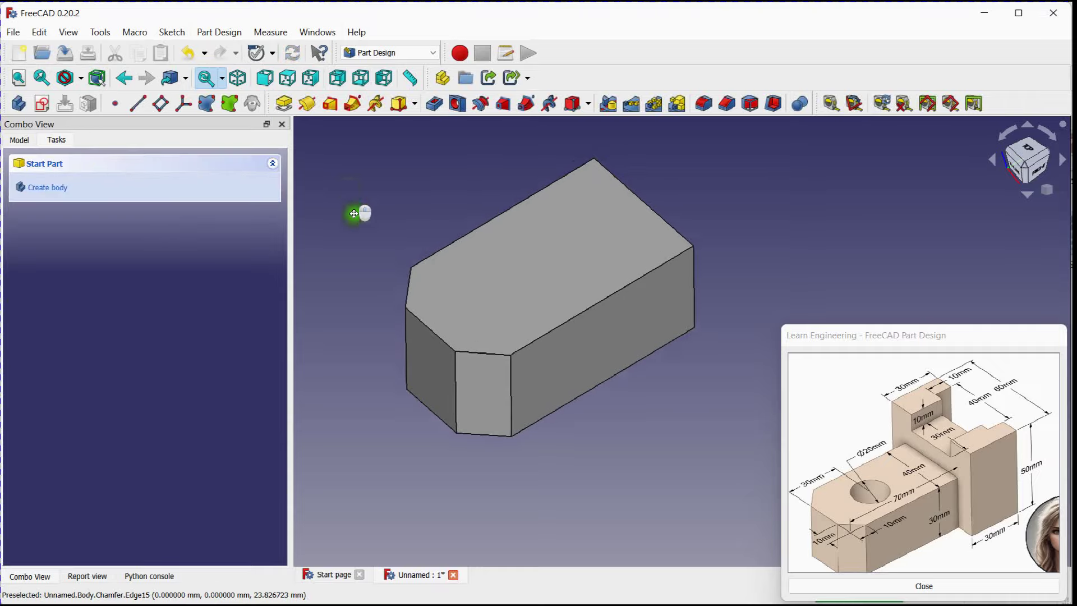
Step: Start a subtractive cylinder with a 10 mm radius and set its height to 30 mm
middle_click_drag(356, 212, 356, 237)
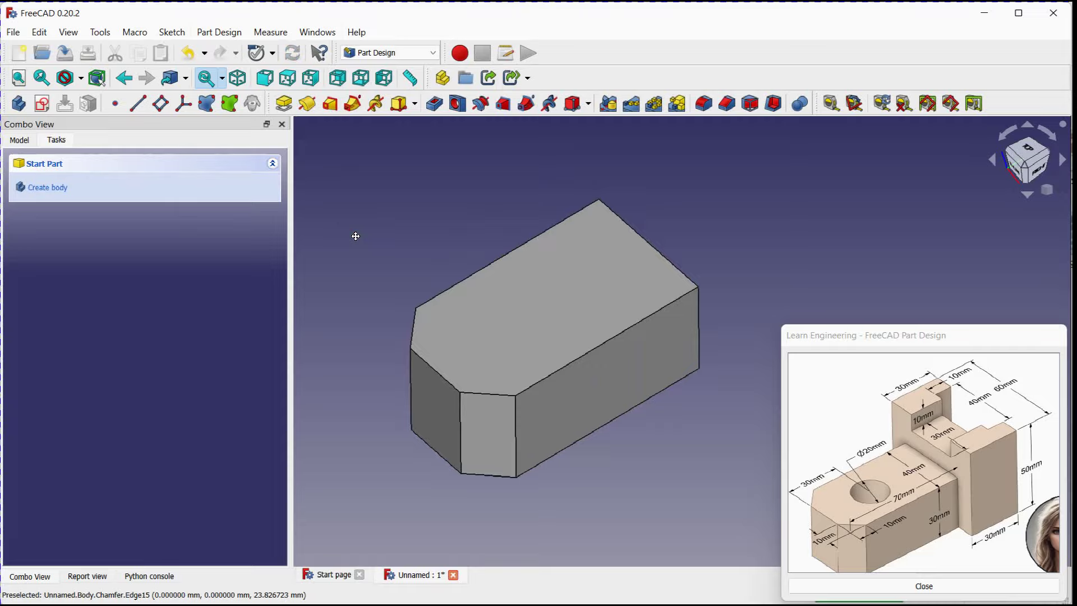
left_click(588, 104)
left_click(592, 141)
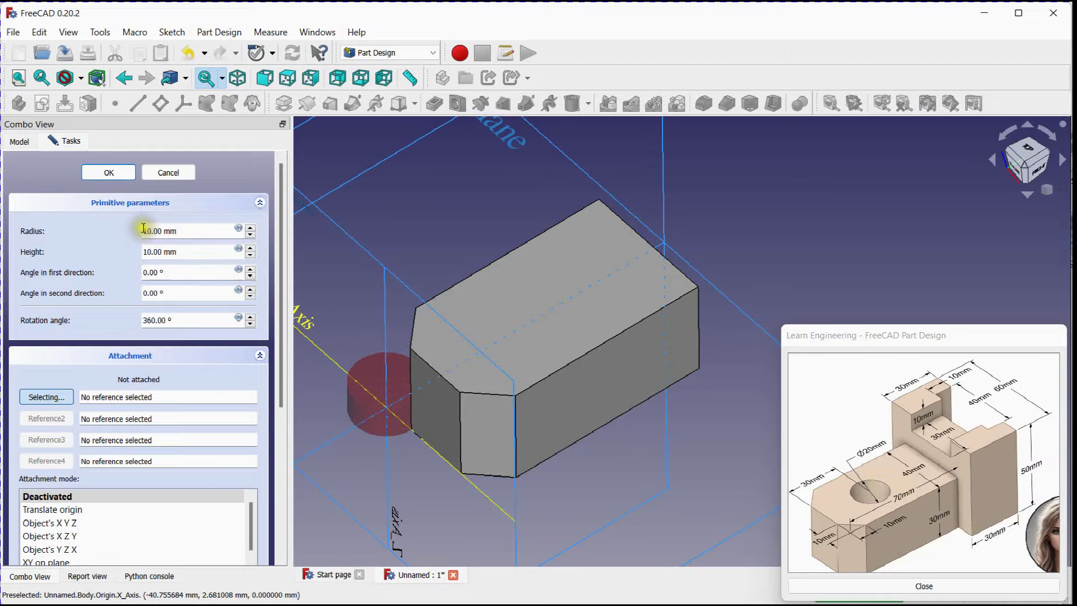
left_click(188, 251)
scroll(188, 251, "up", 8)
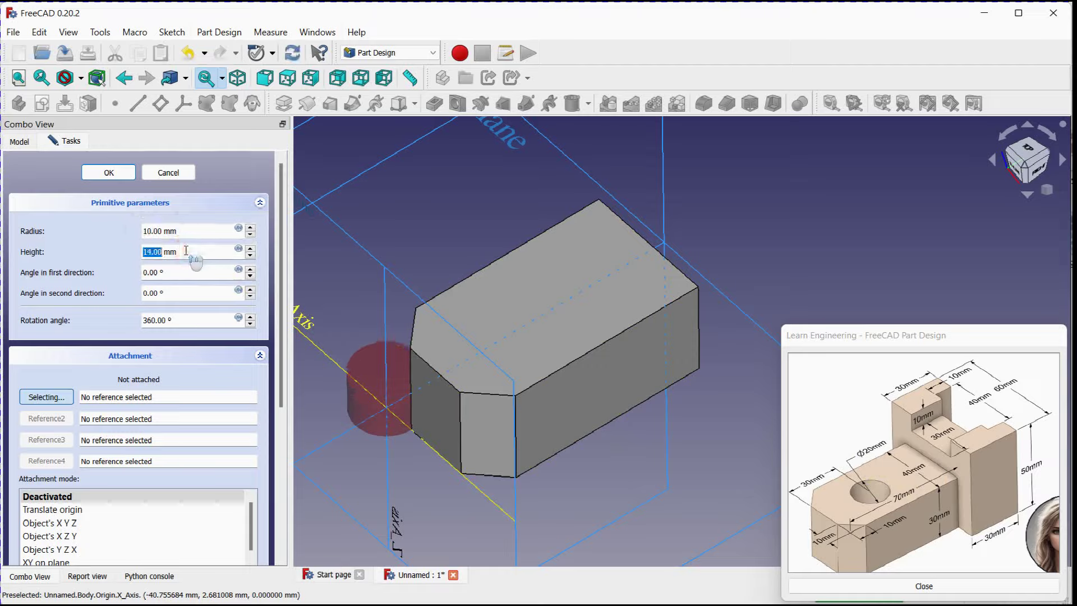
scroll(187, 250, "up", 7)
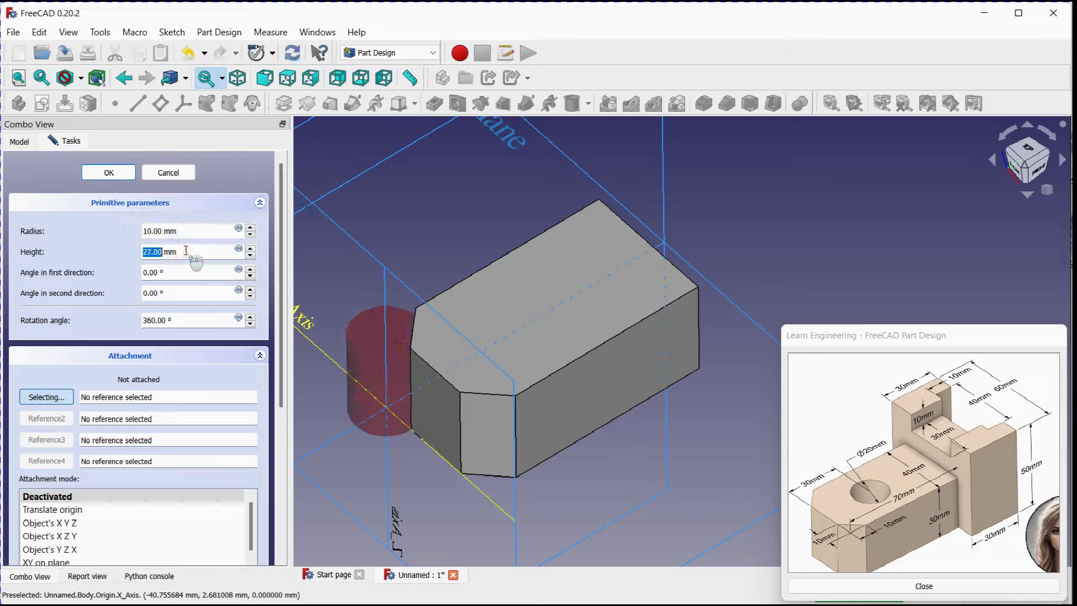
scroll(187, 250, "up", 2)
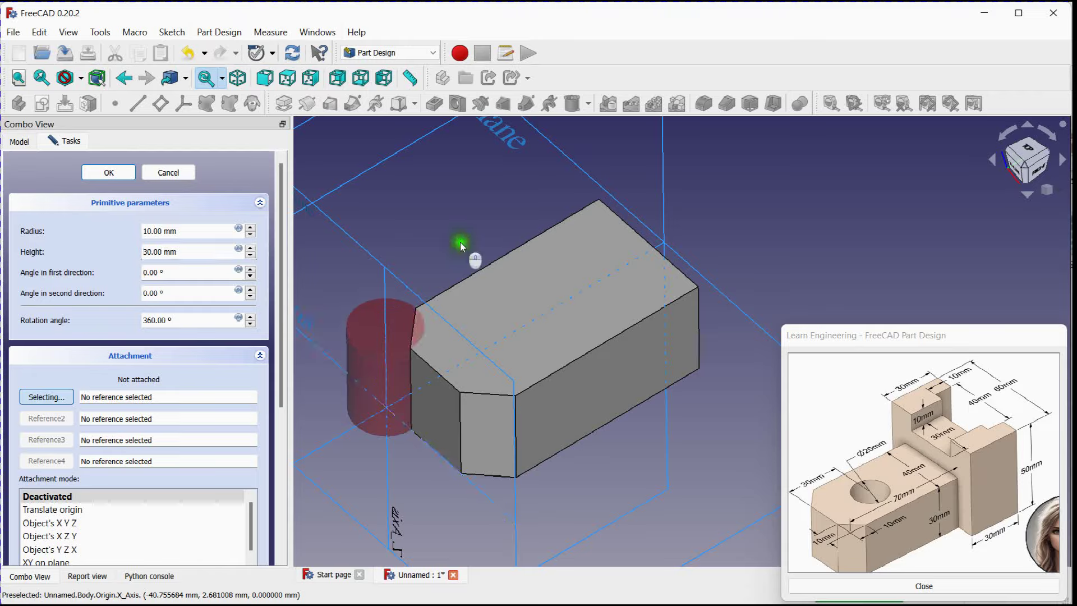
Step: Attach the subtractive cylinder to the XY plane using the XY on plane mode
middle_click_drag(474, 257, 479, 233)
scroll(478, 234, "down", 2)
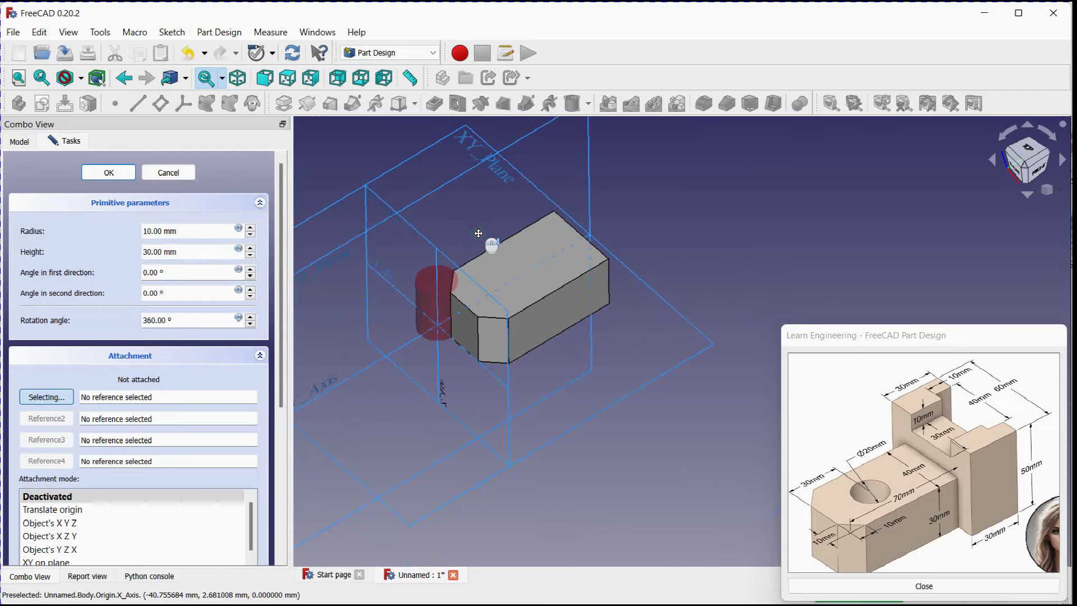
left_click(463, 147)
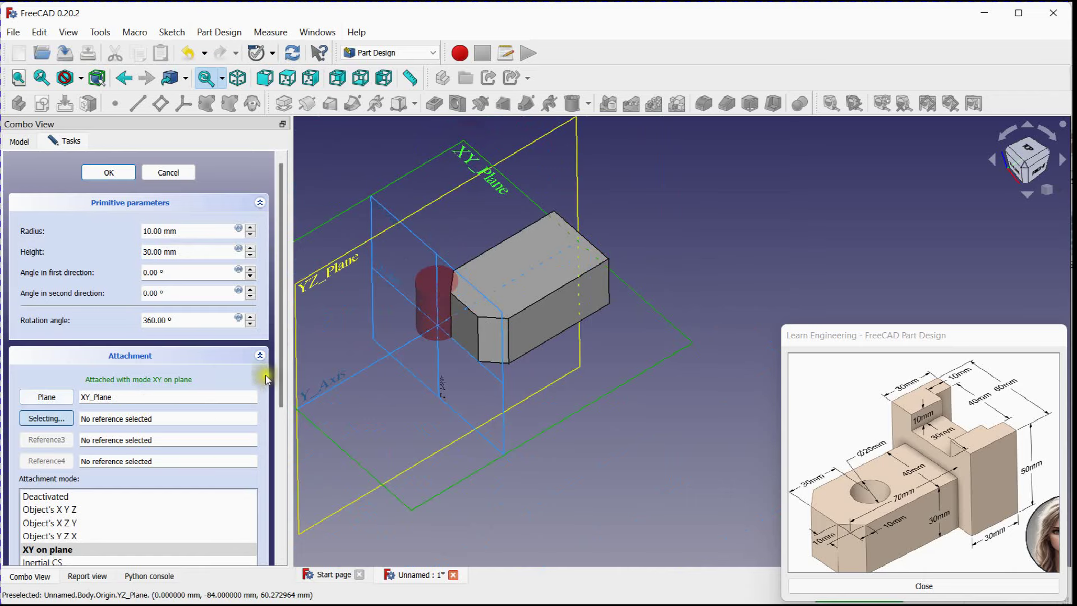
left_click_drag(283, 380, 288, 524)
middle_click_drag(503, 492, 550, 535)
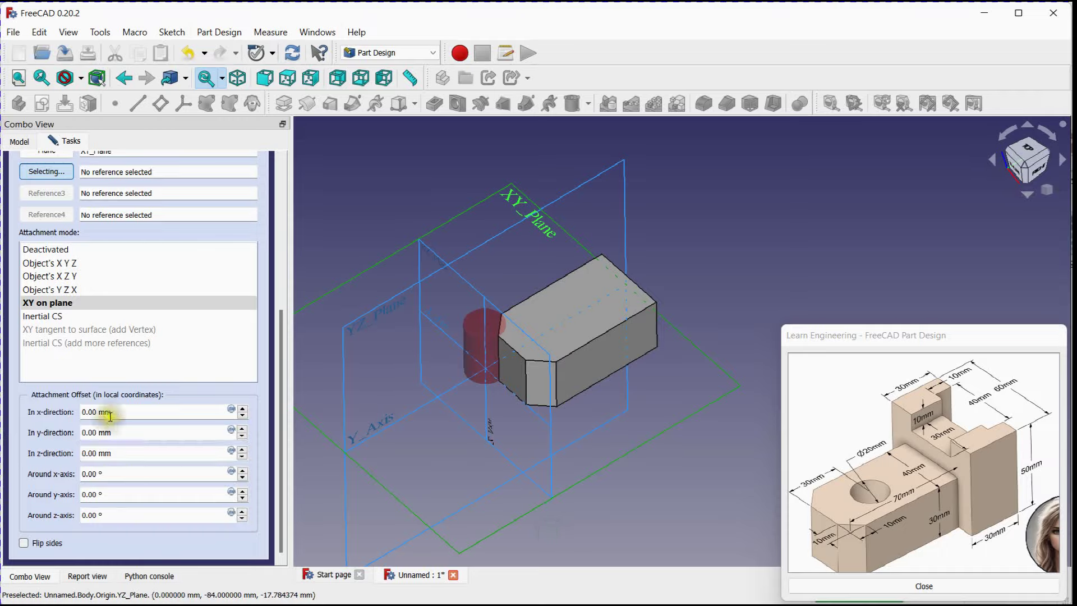
Step: Offset the subtractive cylinder 20 mm in the x-direction from its attachment on the XY plane
left_click(128, 412)
scroll(128, 412, "up", 2)
scroll(128, 413, "up", 16)
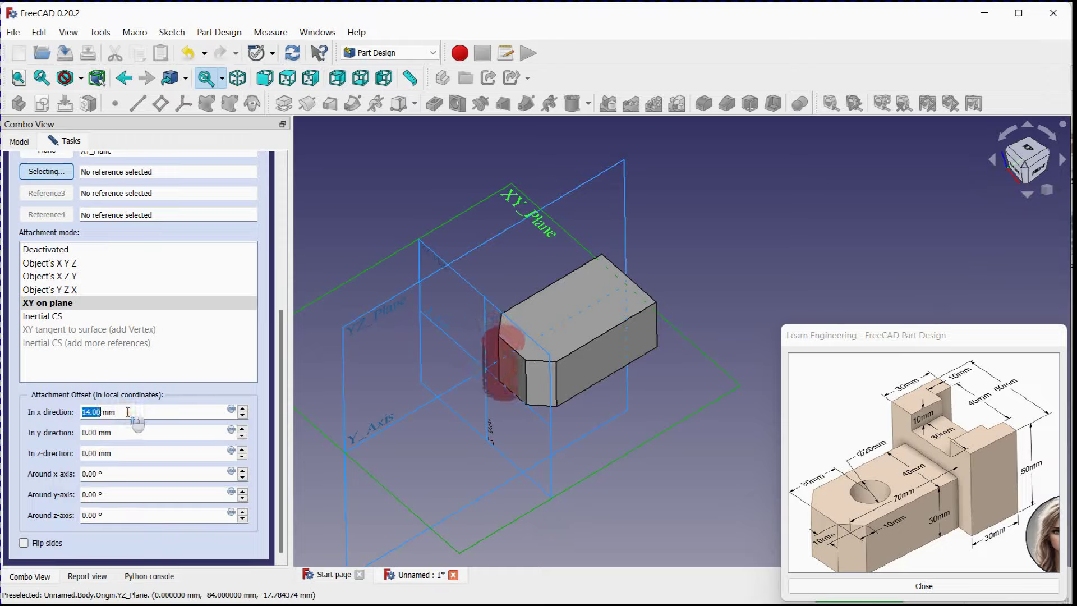
scroll(127, 412, "up", 2)
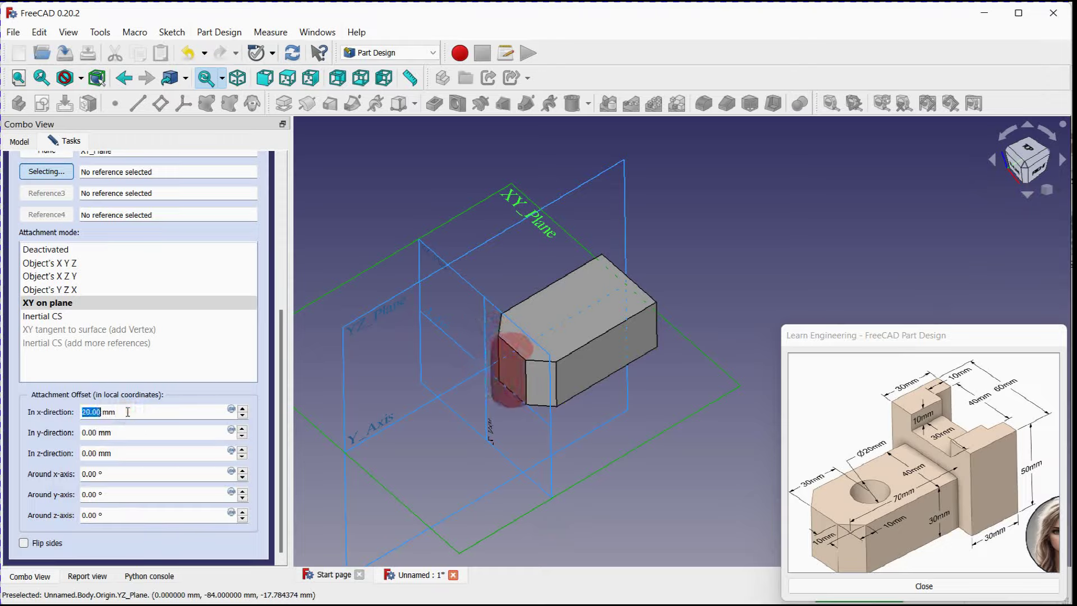
middle_click_drag(654, 440, 631, 467)
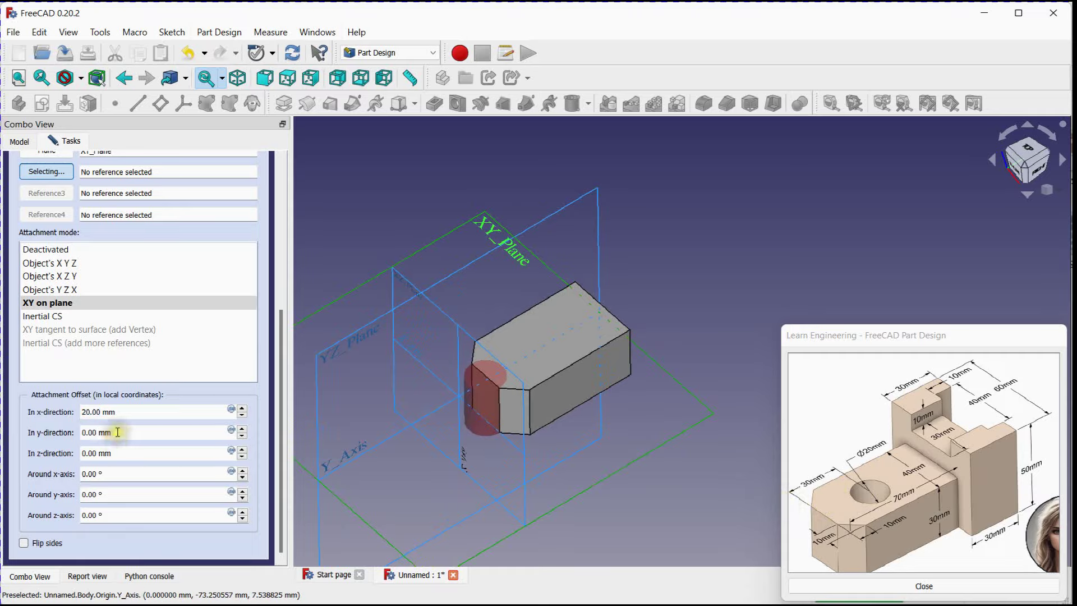
Step: Set the subtractive cylinder's y-direction offset to 30 mm and accept the cylinder to cut the hole through the block
scroll(117, 432, "up", 11)
scroll(117, 432, "up", 11)
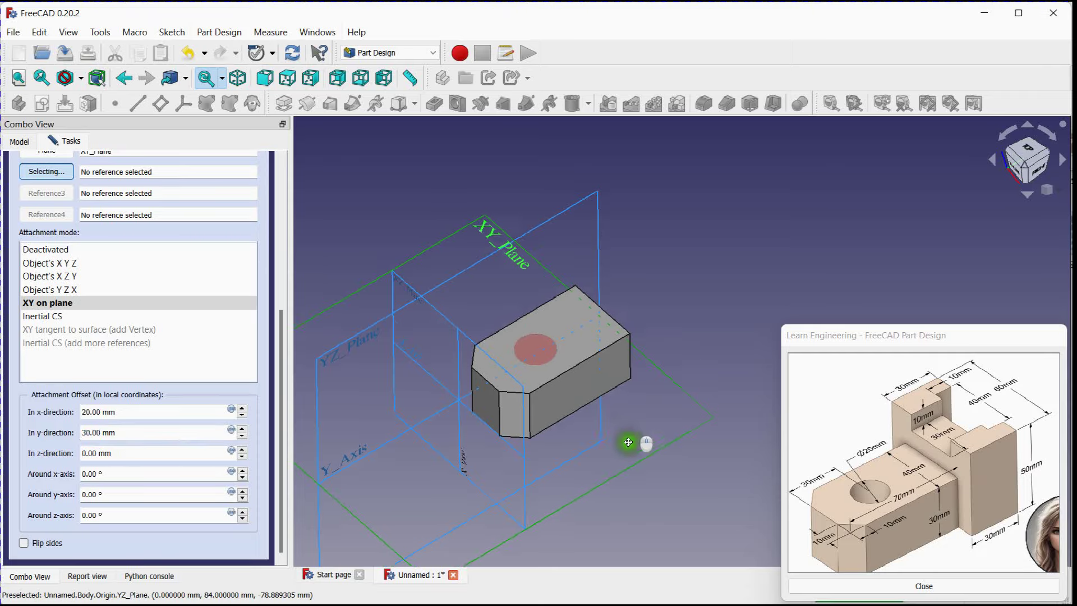
middle_click_drag(630, 439, 586, 484)
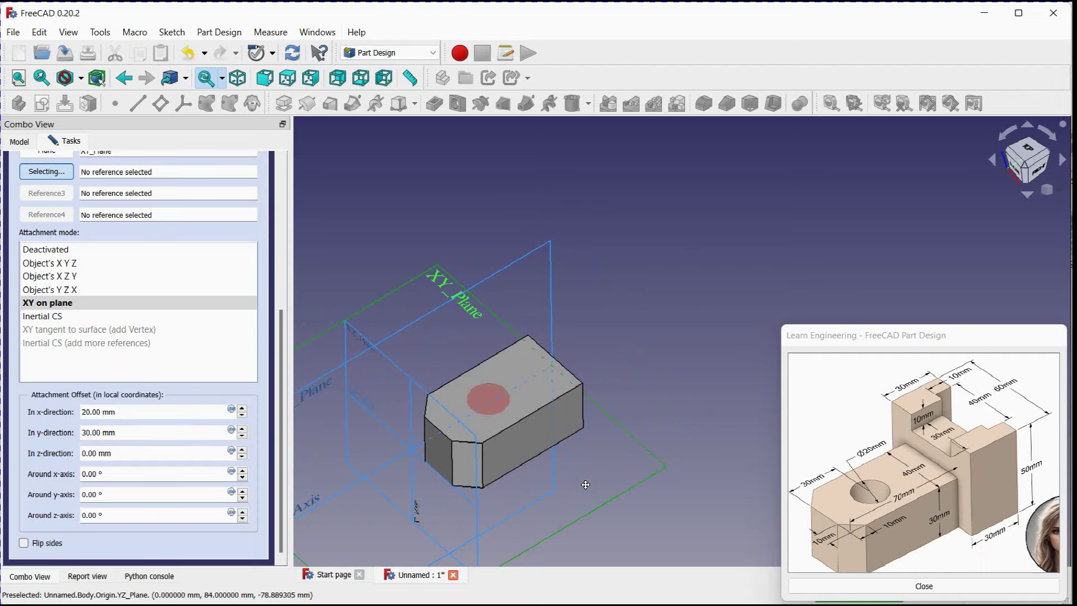
left_click_drag(277, 446, 286, 295)
left_click(109, 172)
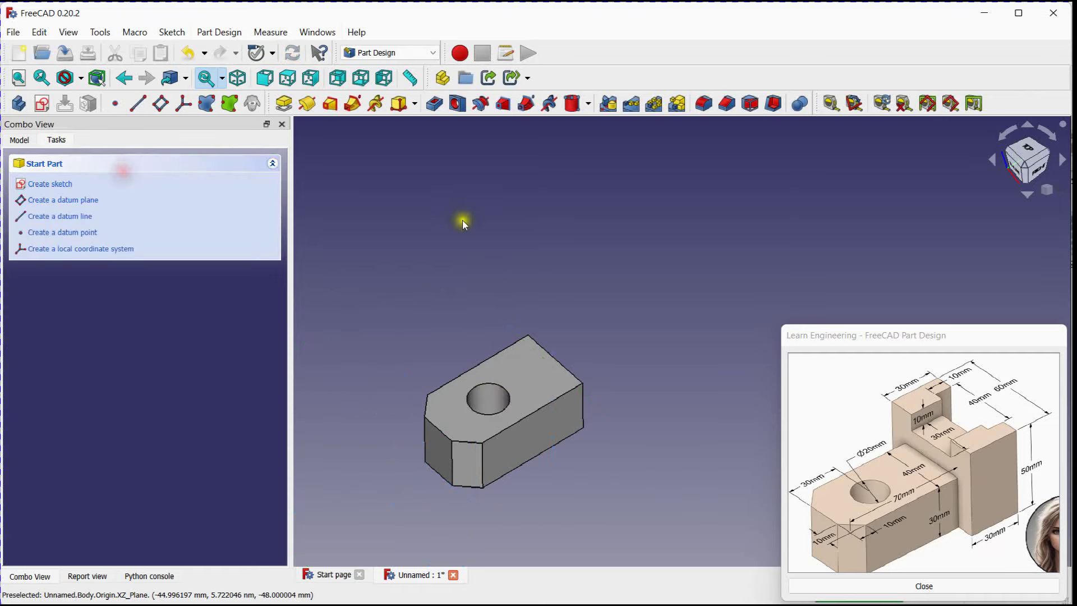
Step: Start an additive box and attach it to the XY plane using the XY on plane mode
middle_click_drag(473, 288, 432, 267)
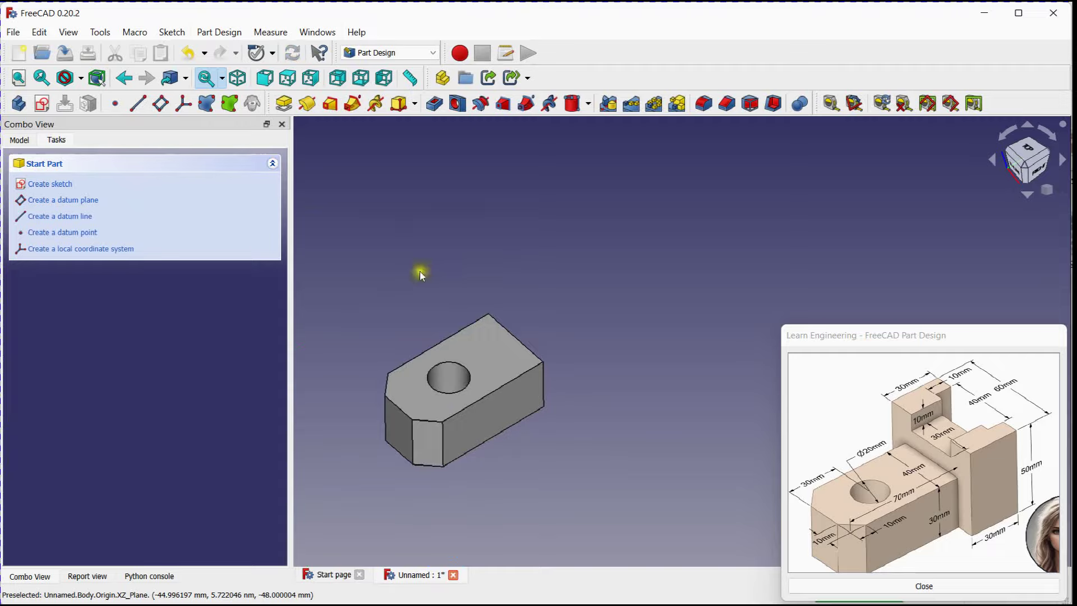
left_click(20, 139)
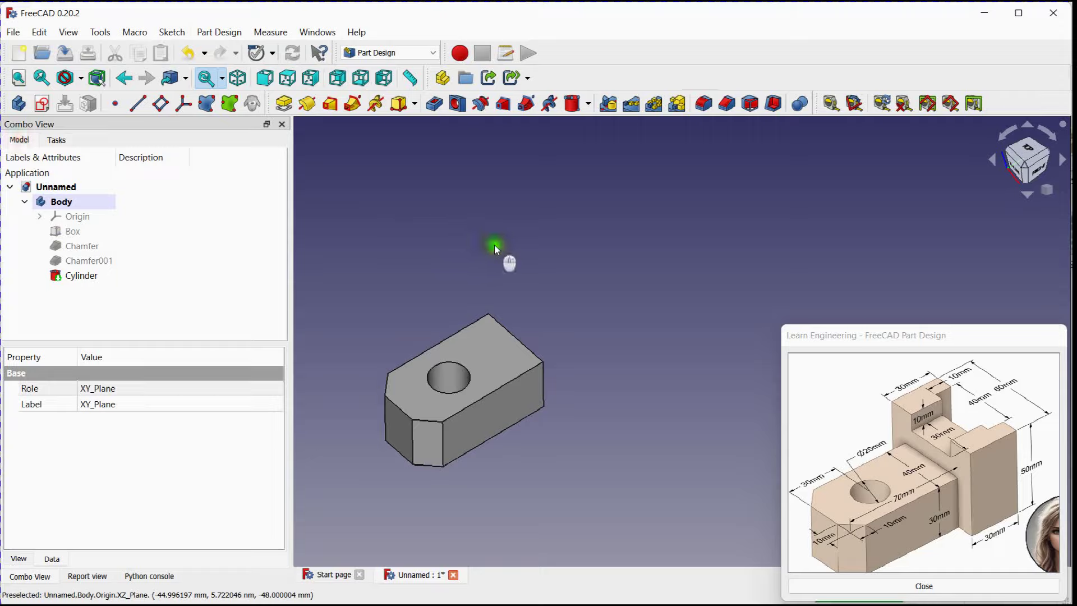
middle_click_drag(495, 249, 497, 250)
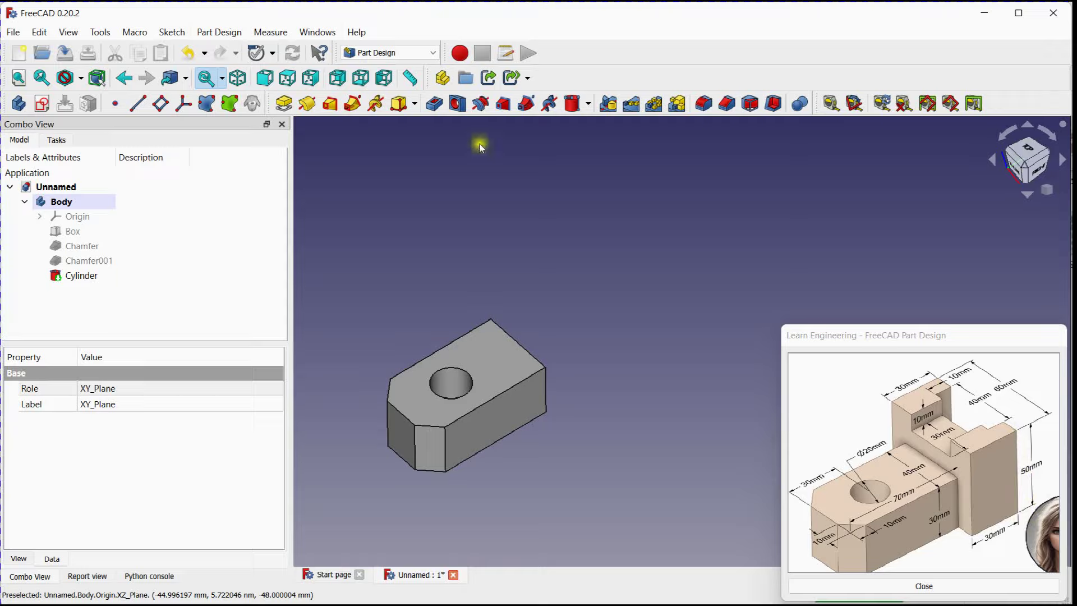
left_click(400, 104)
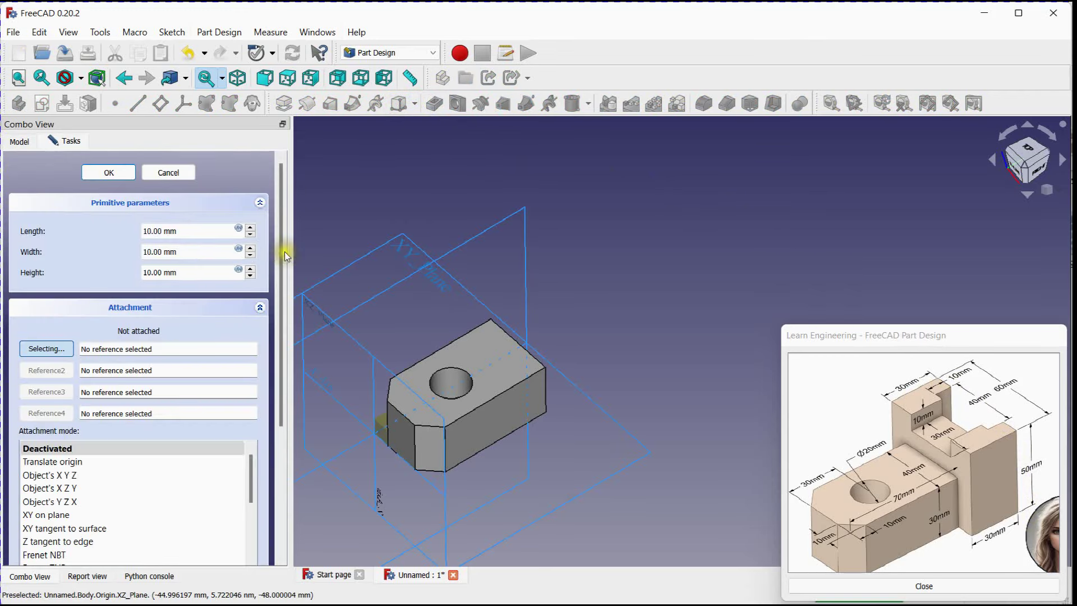
left_click(363, 237)
Step: Set the additive box's height to 50 mm
left_click(208, 272)
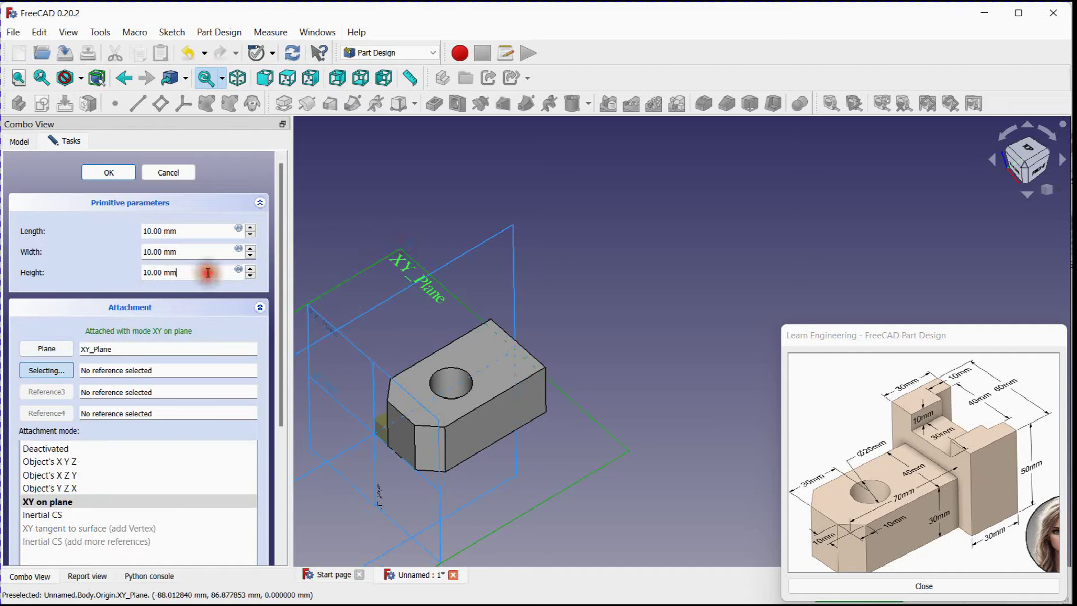
scroll(208, 272, "up", 6)
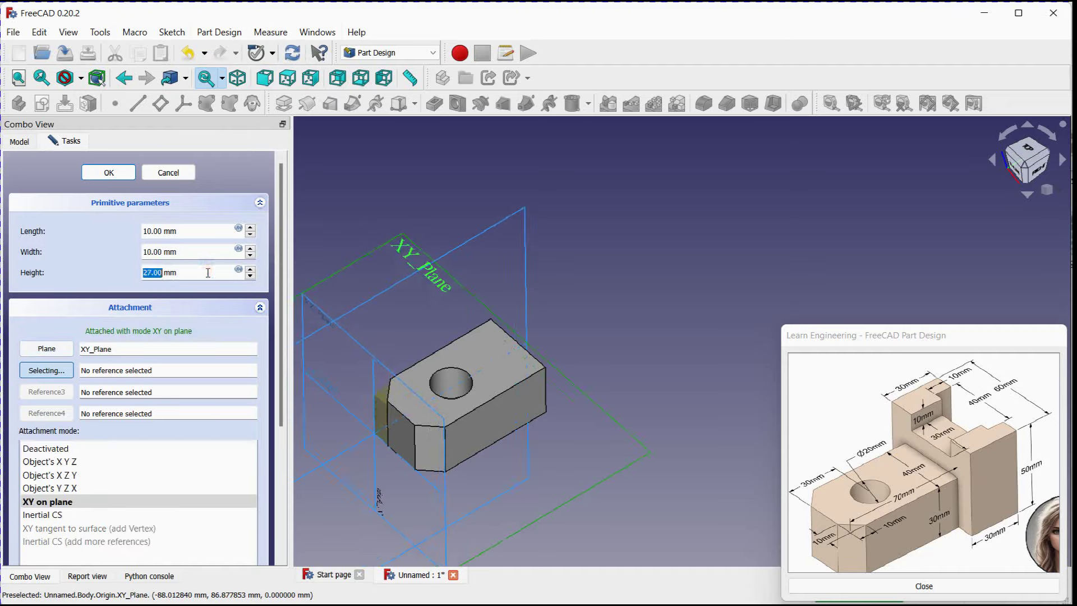
scroll(208, 272, "up", 13)
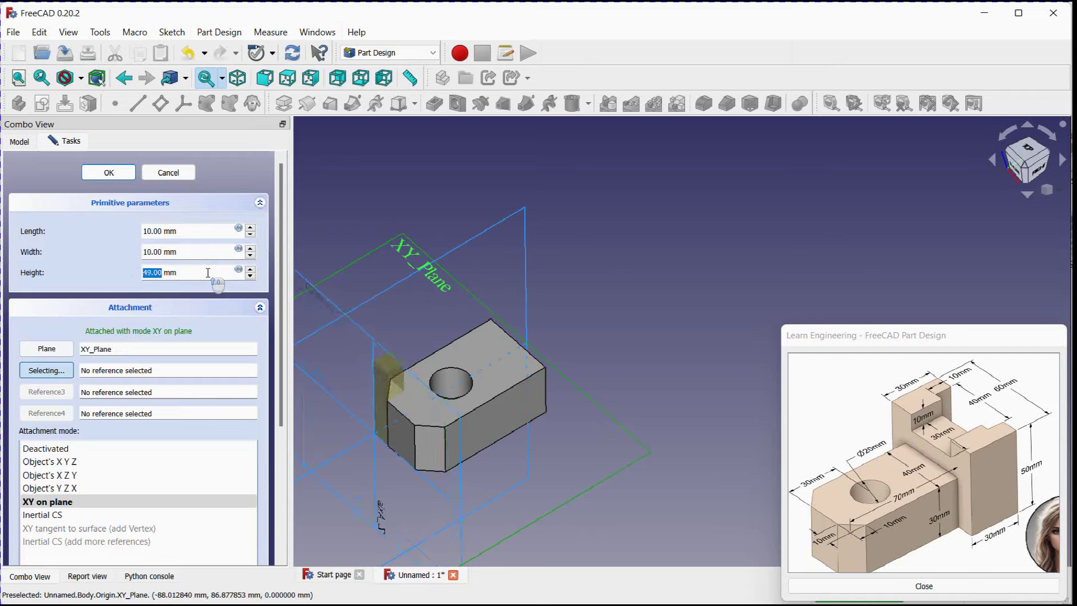
scroll(208, 273, "up", 1)
middle_click_drag(534, 238, 610, 215)
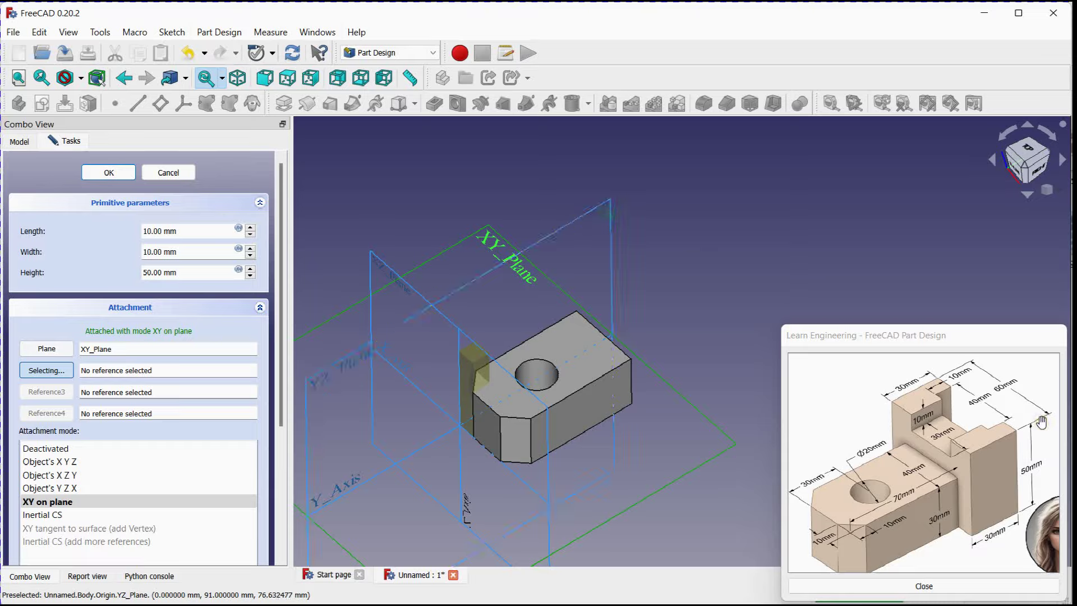
Step: Set the additive box's length to 60 mm
scroll(183, 233, "up", 1)
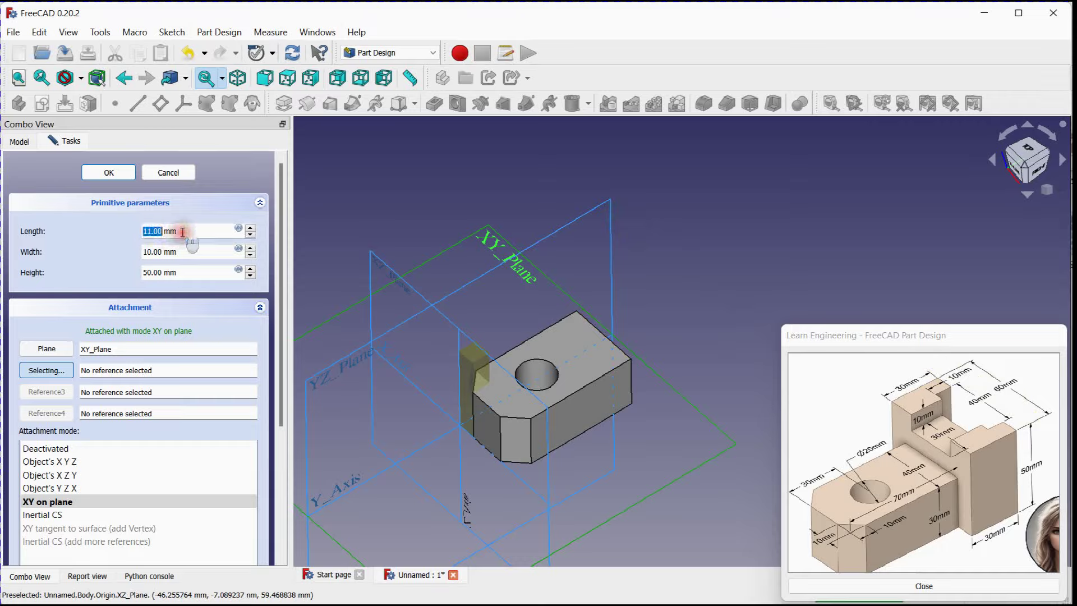
scroll(183, 232, "up", 20)
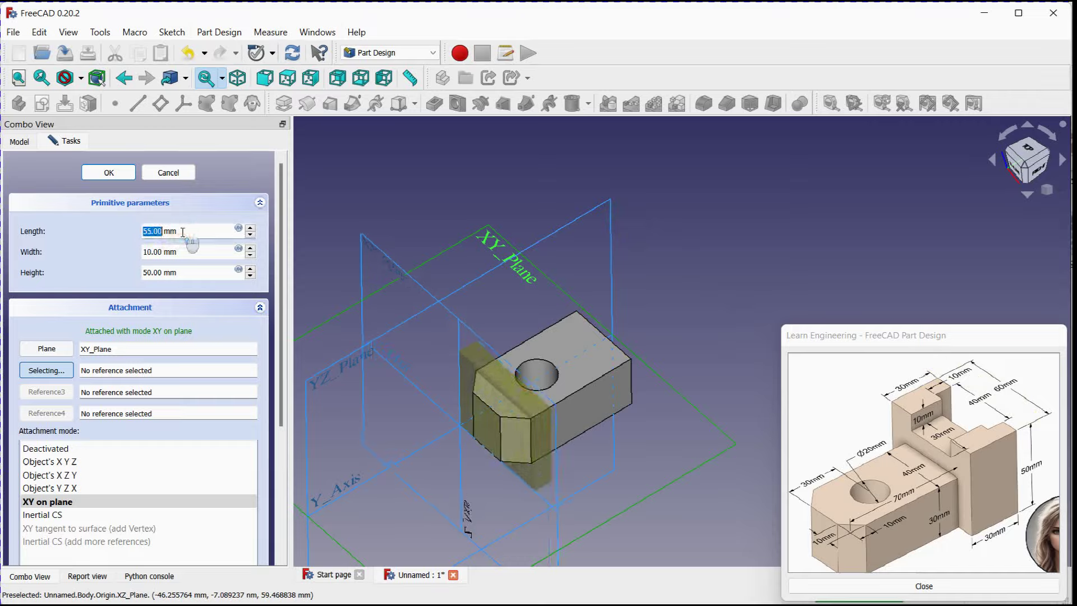
scroll(183, 232, "up", 6)
scroll(183, 233, "down", 1)
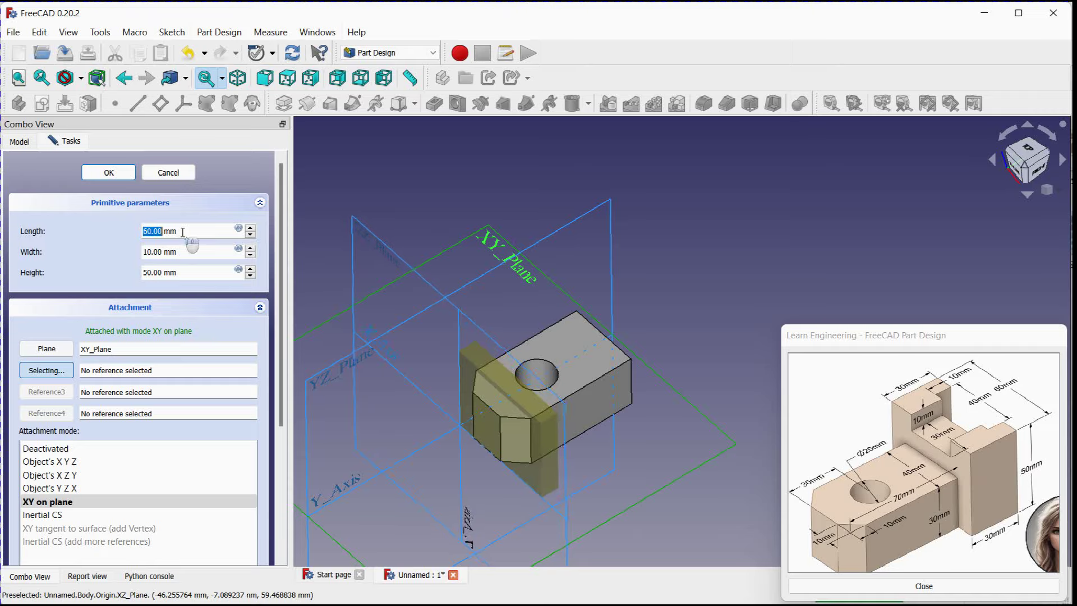
middle_click_drag(702, 305, 669, 264)
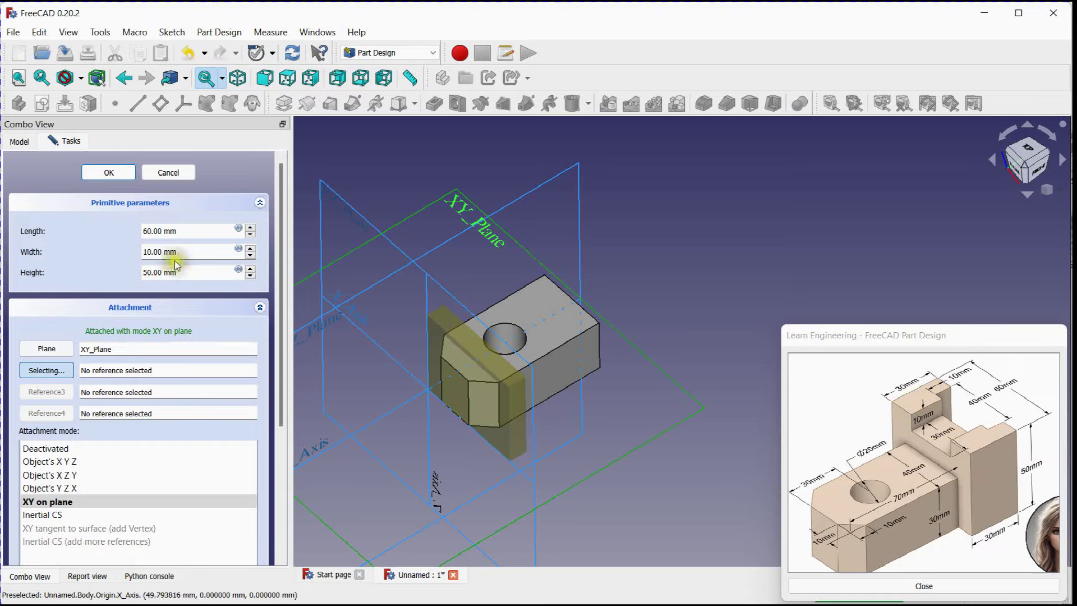
Step: Set the additive box's width to 30 mm
scroll(187, 250, "up", 10)
scroll(188, 247, "up", 3)
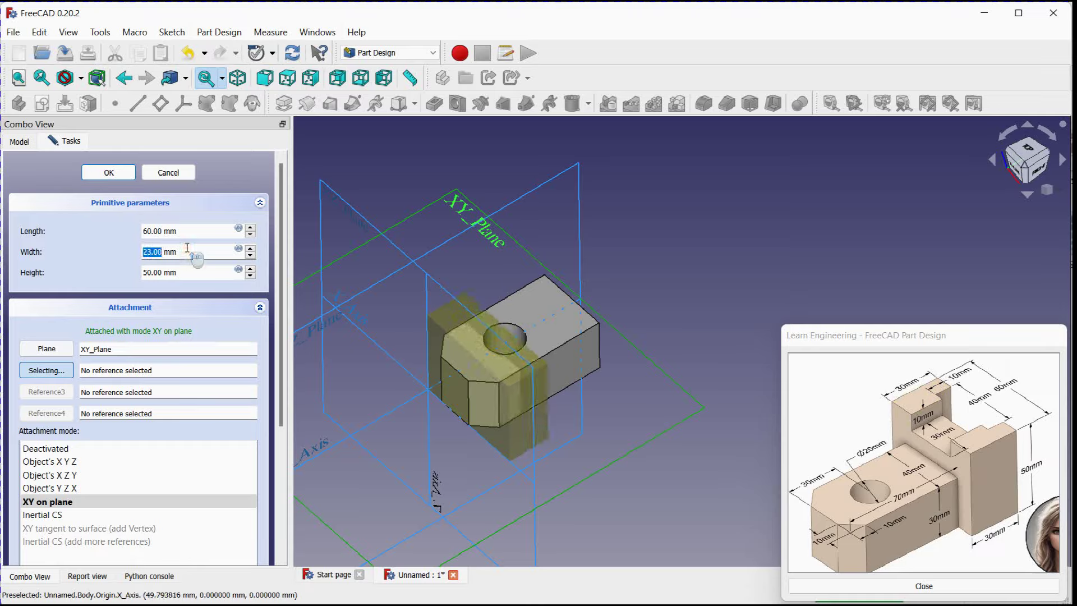
scroll(187, 248, "up", 5)
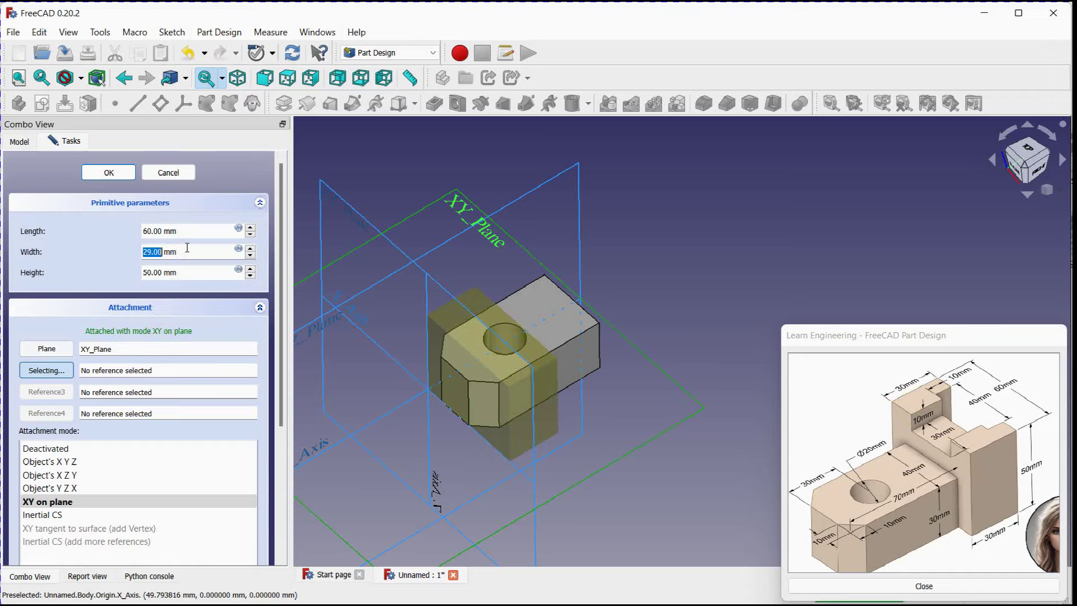
scroll(187, 248, "up", 1)
middle_click_drag(720, 197, 716, 211)
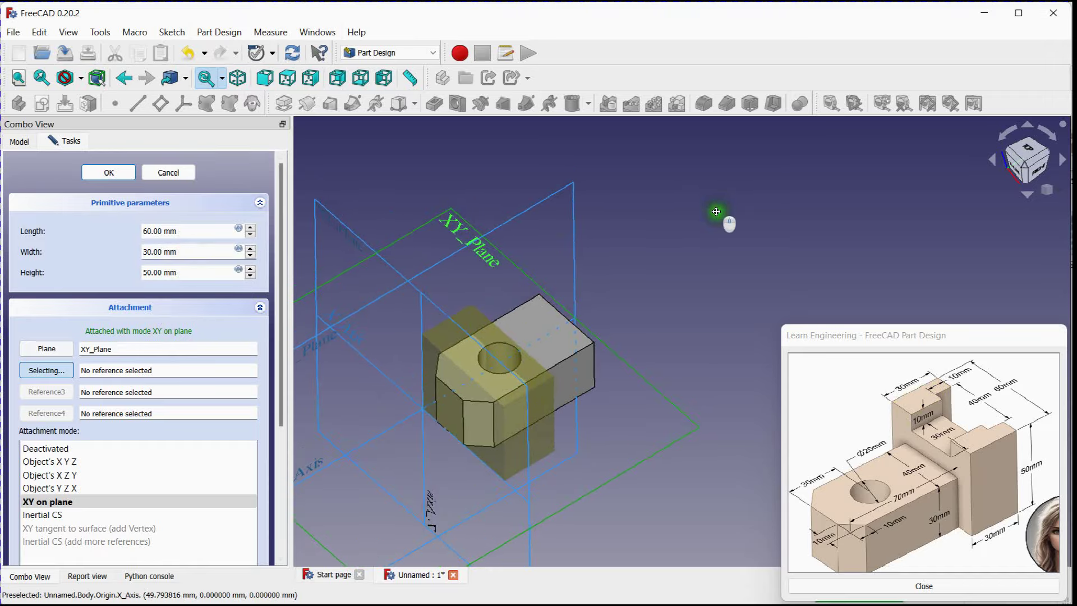
Step: Offset the additive box 70 mm in the y-direction so it sits against the block's unchamfered end face
scroll(699, 305, "down", 2)
middle_click_drag(699, 305, 687, 252)
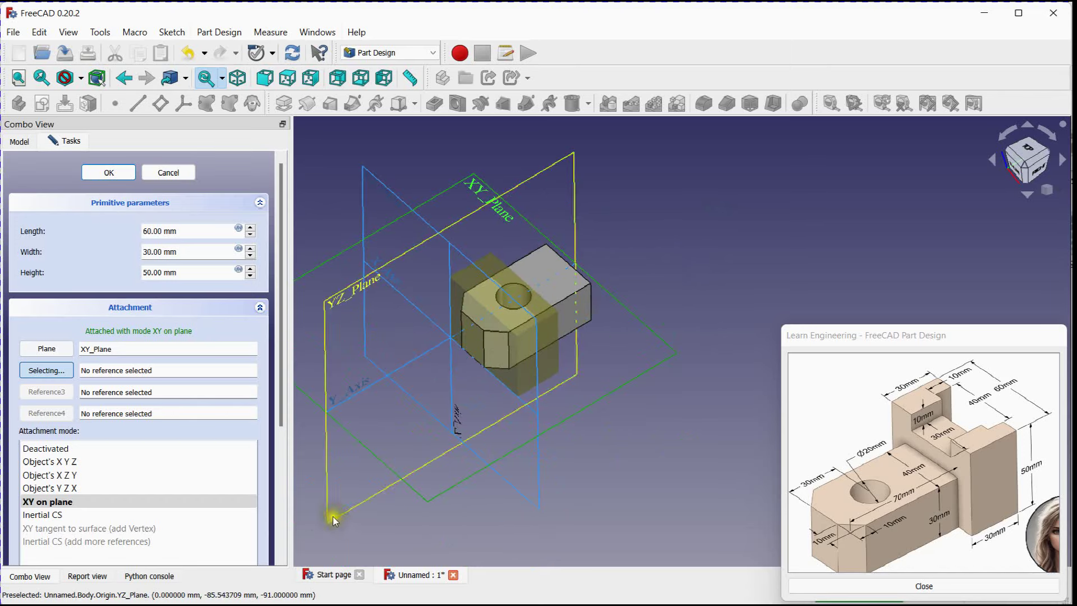
left_click_drag(279, 409, 291, 545)
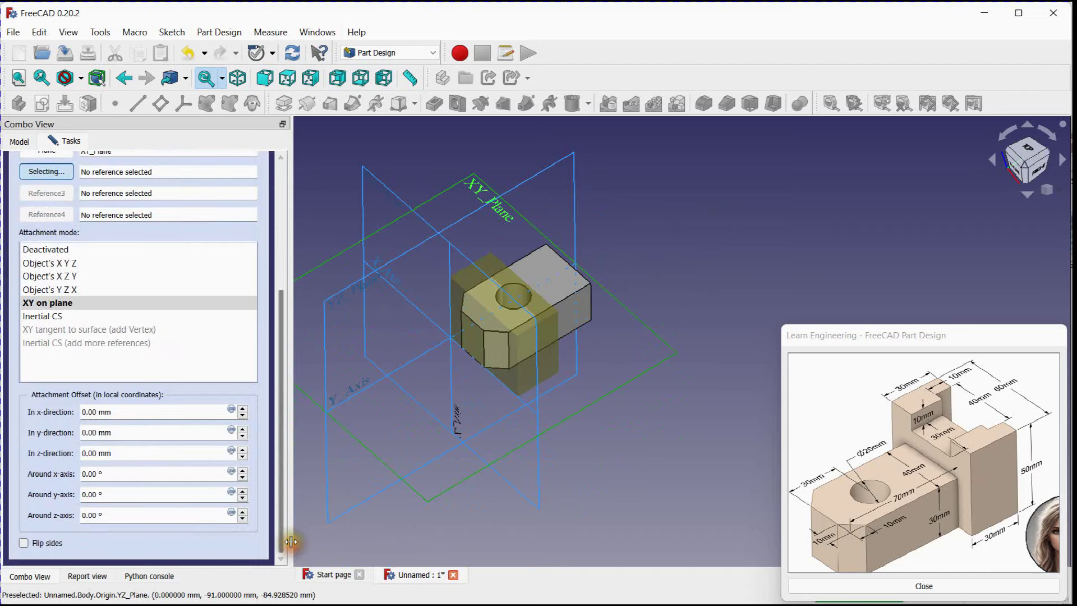
scroll(146, 435, "up", 20)
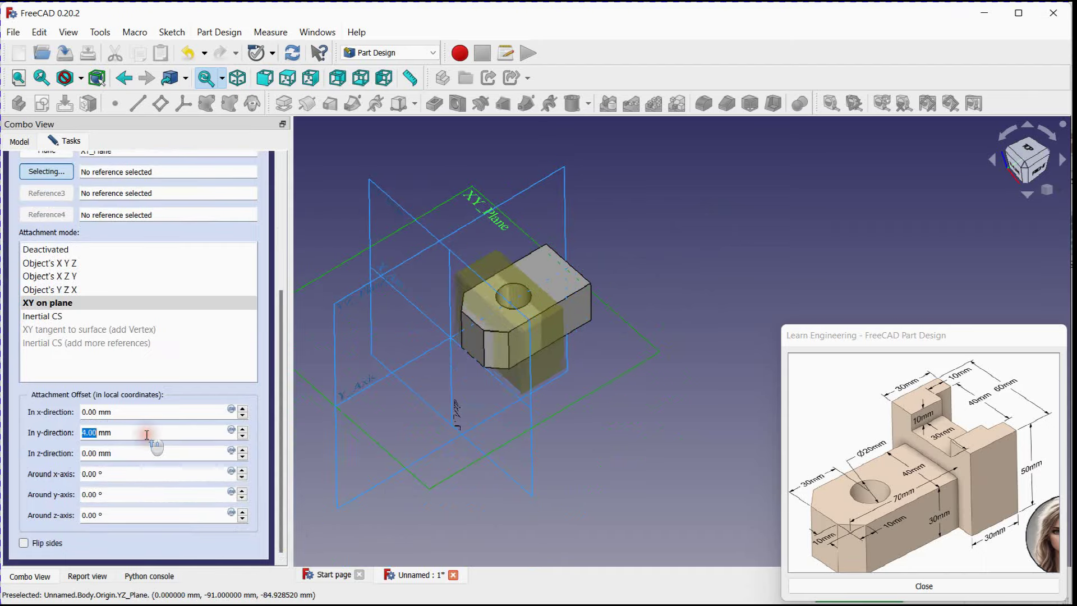
scroll(149, 433, "up", 11)
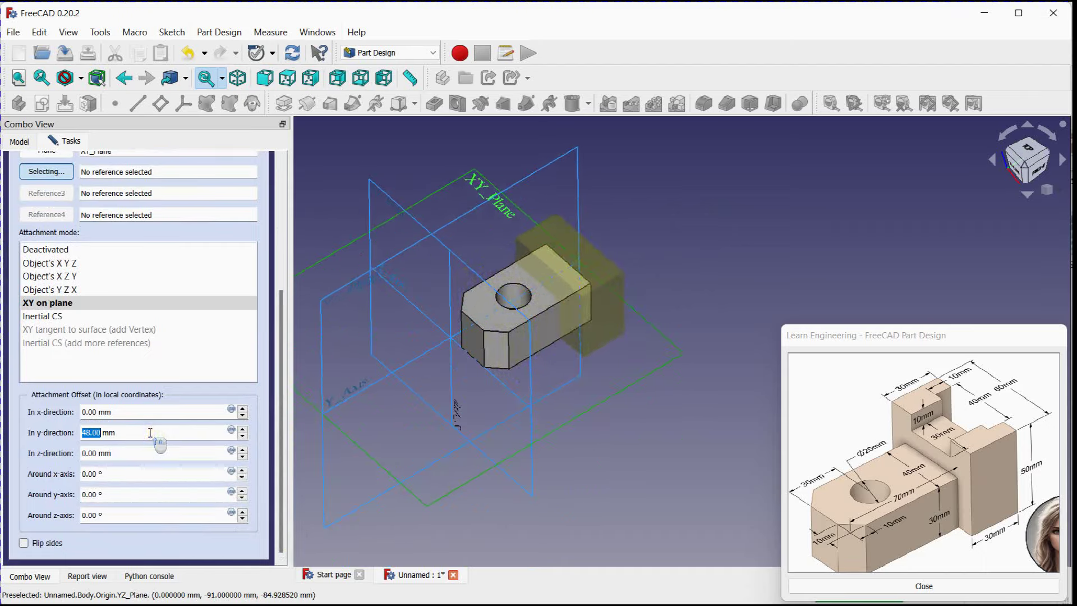
scroll(149, 433, "up", 10)
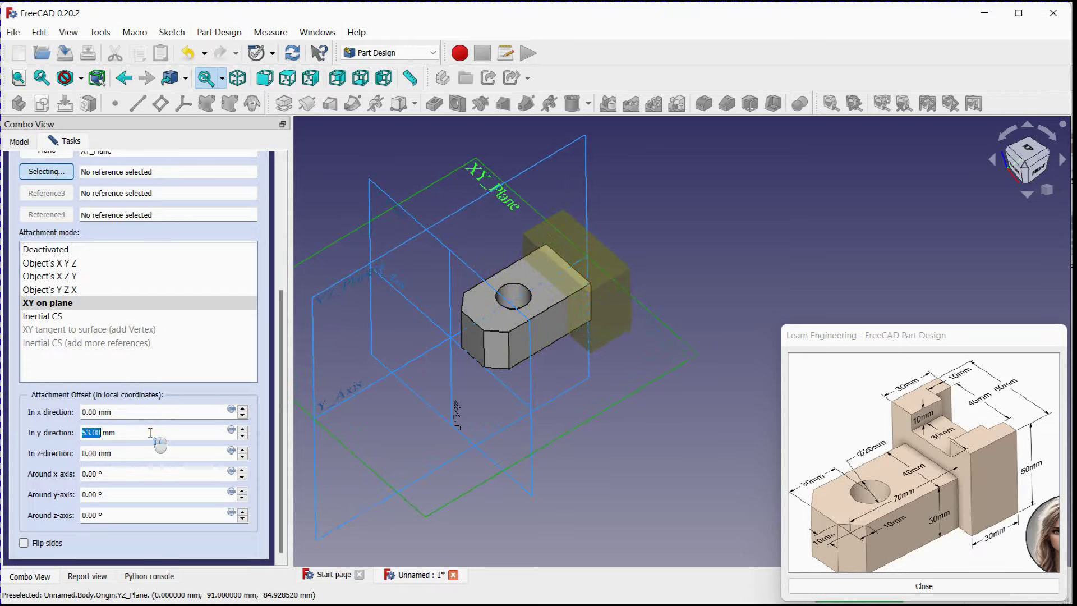
scroll(150, 432, "up", 12)
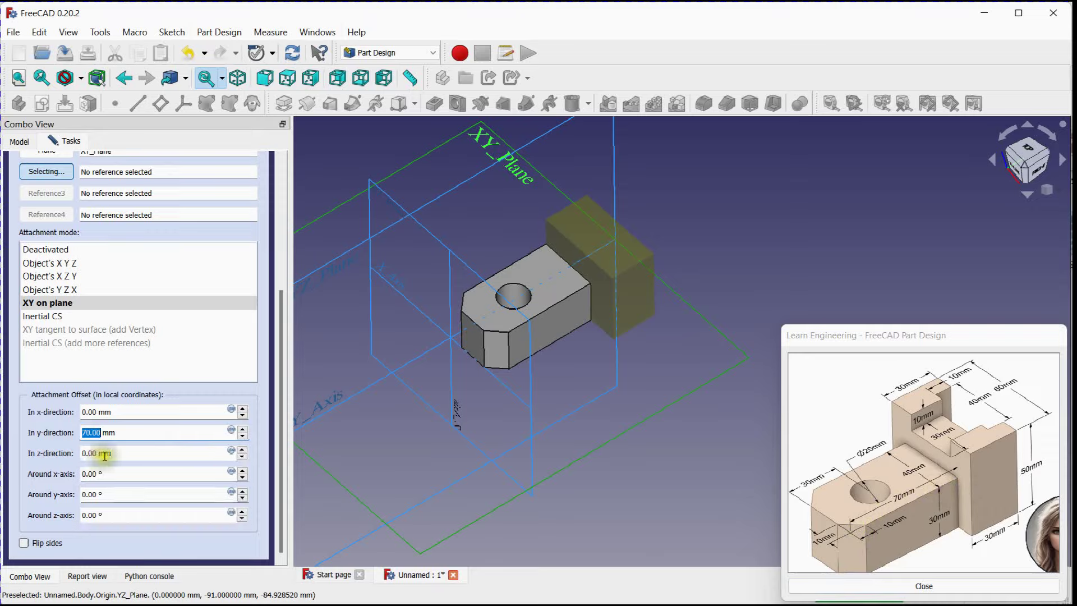
Step: Set the additive box's x-direction offset to -10 mm to centre it on the block, and accept the box
left_click(109, 412)
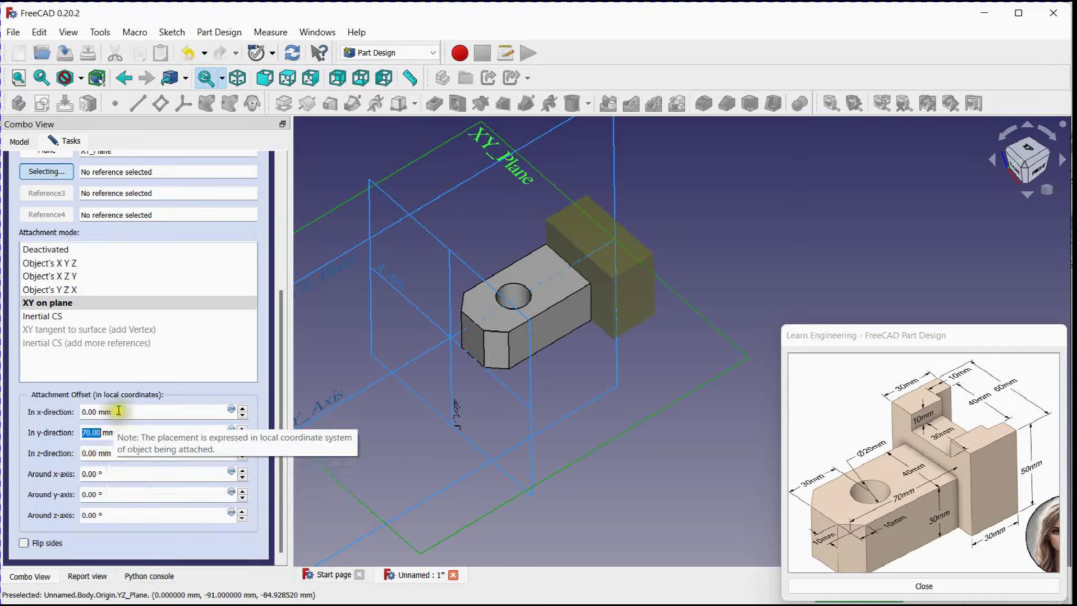
scroll(119, 410, "down", 10)
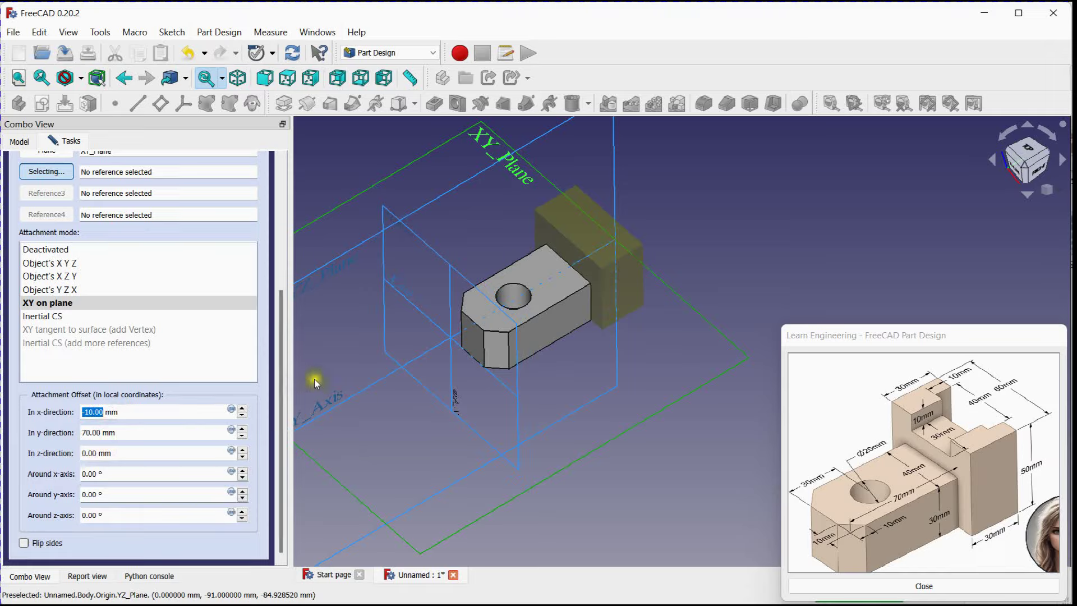
left_click_drag(280, 378, 270, 228)
left_click(110, 171)
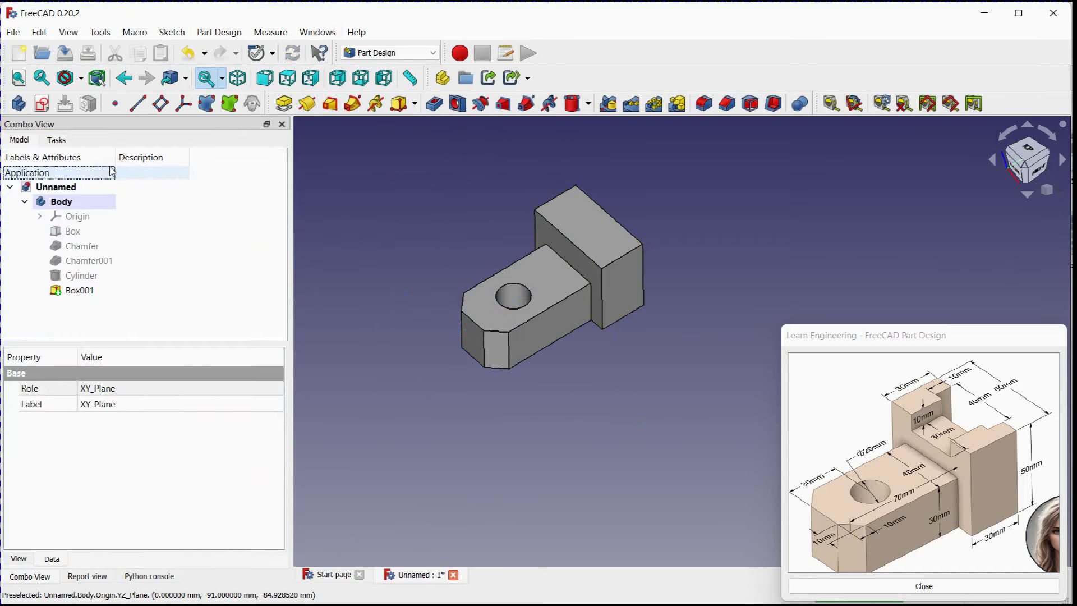
Step: Start a subtractive box and set its height to 50 mm
scroll(712, 205, "up", 3)
middle_click_drag(723, 207, 772, 176)
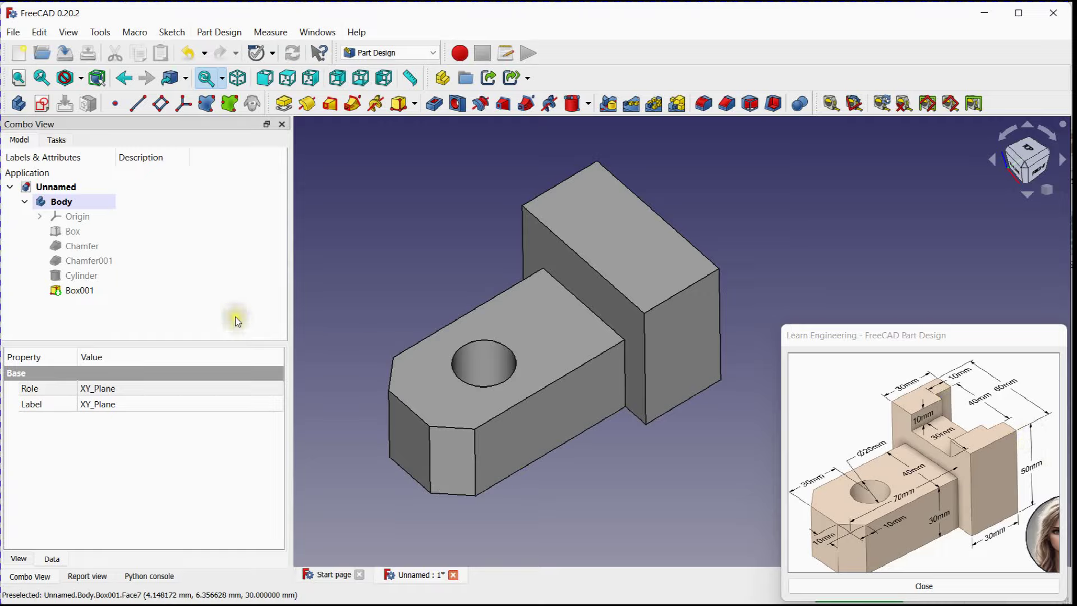
left_click(587, 104)
left_click(605, 124)
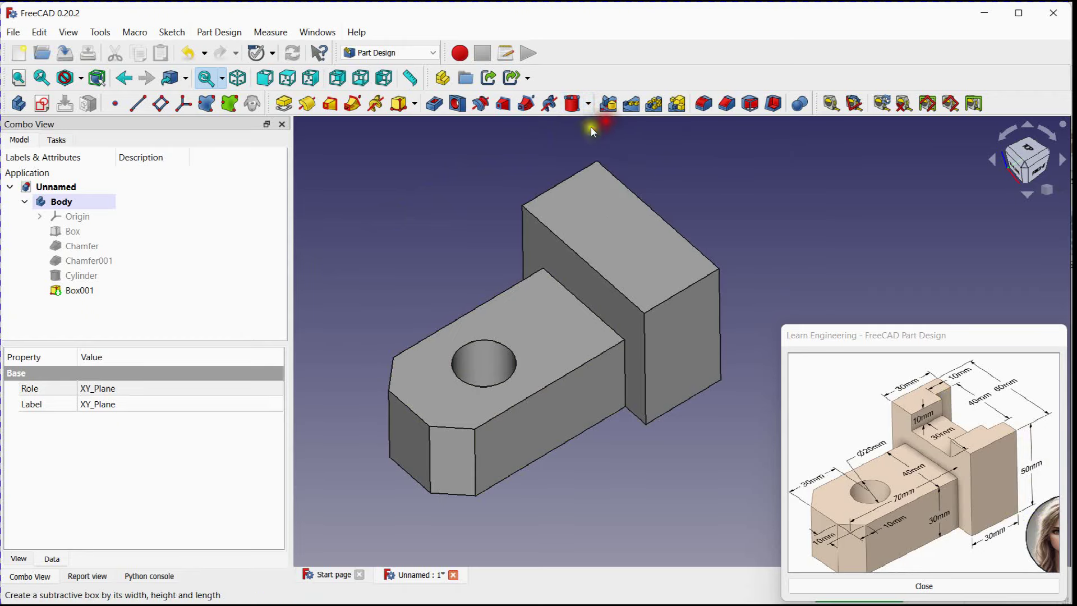
scroll(375, 205, "down", 2)
middle_click_drag(378, 214, 425, 211)
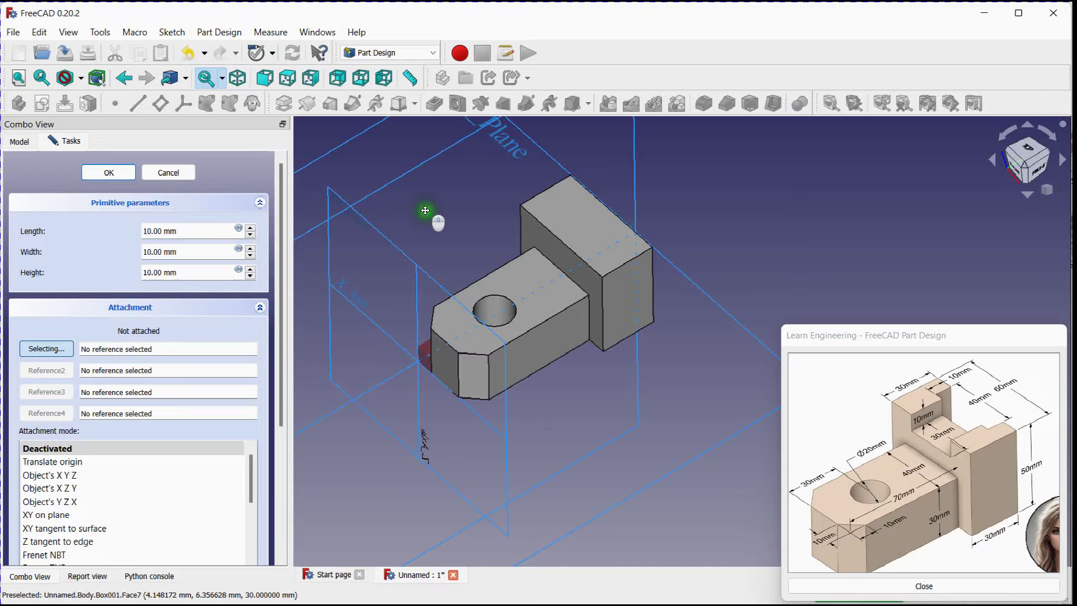
scroll(195, 272, "up", 13)
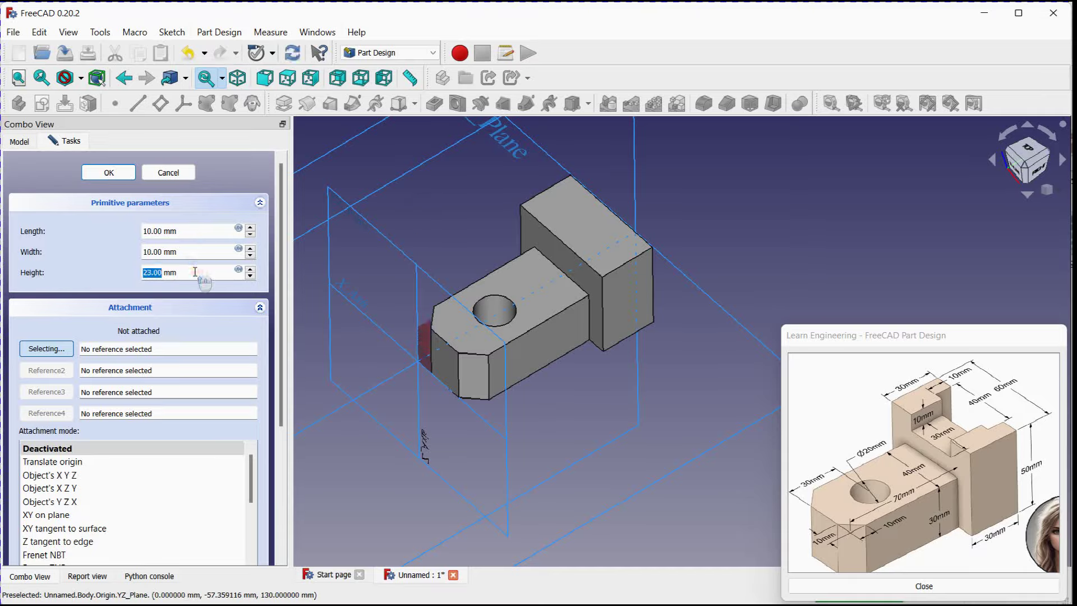
scroll(194, 272, "up", 5)
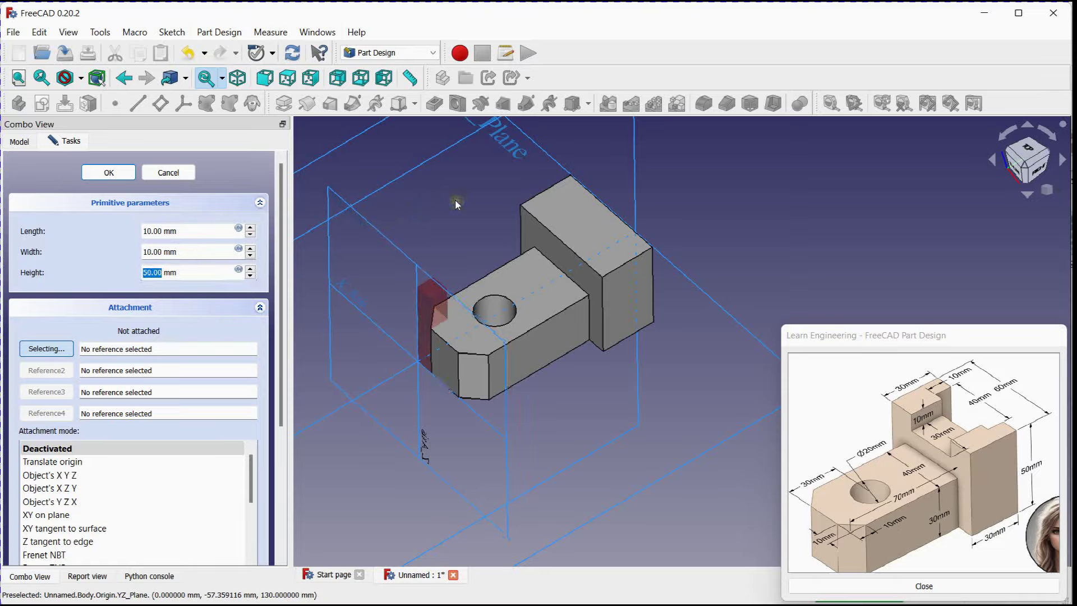
Step: Set the subtractive box's length to 40 mm and attach it to the XY plane
left_click(217, 230)
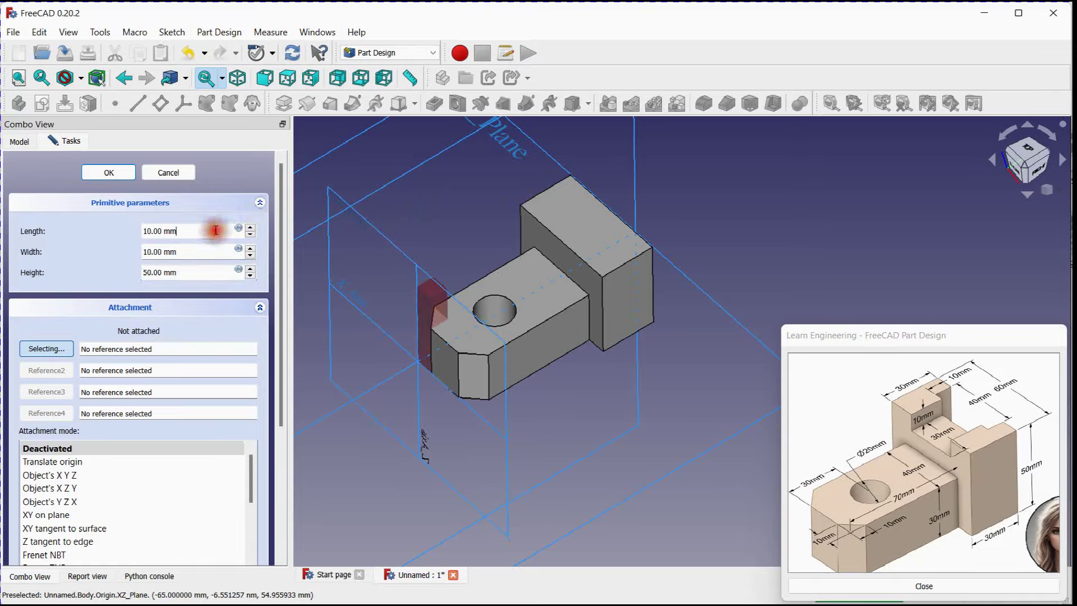
scroll(216, 230, "up", 10)
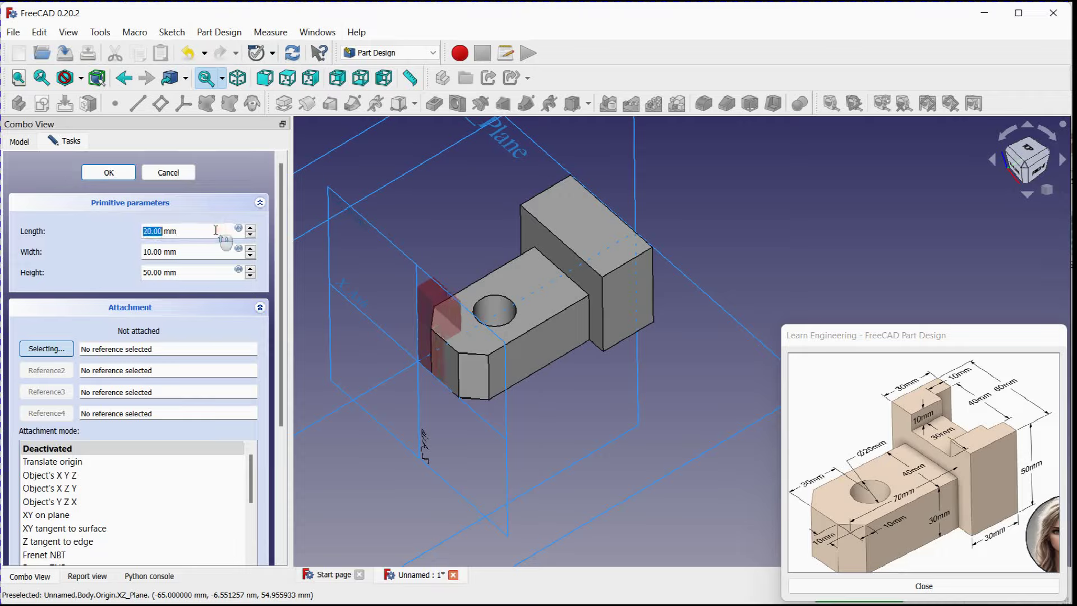
scroll(216, 230, "up", 15)
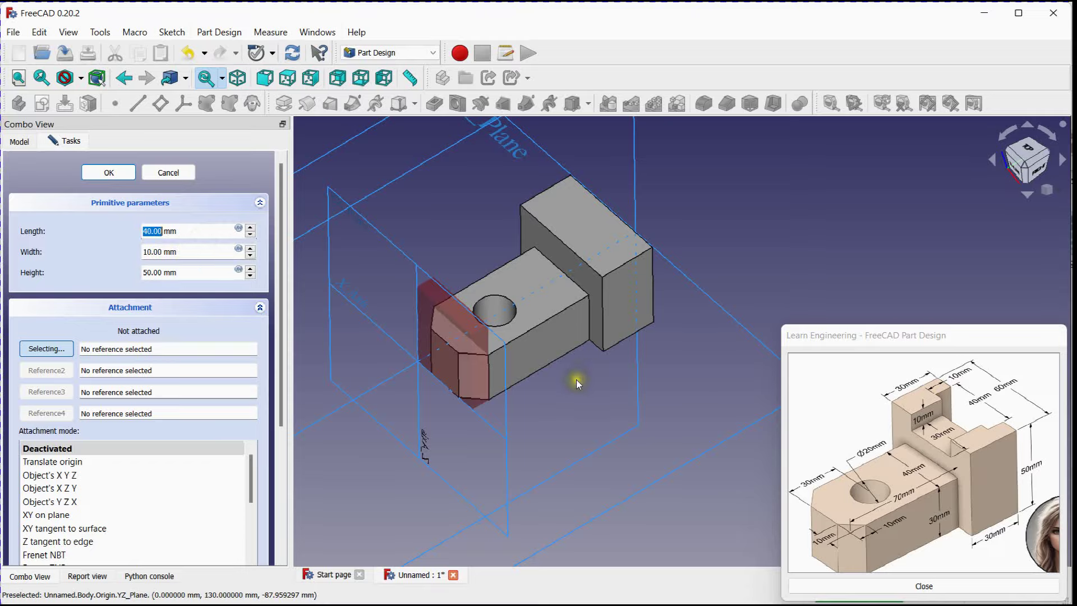
scroll(576, 379, "down", 2)
left_click(496, 194)
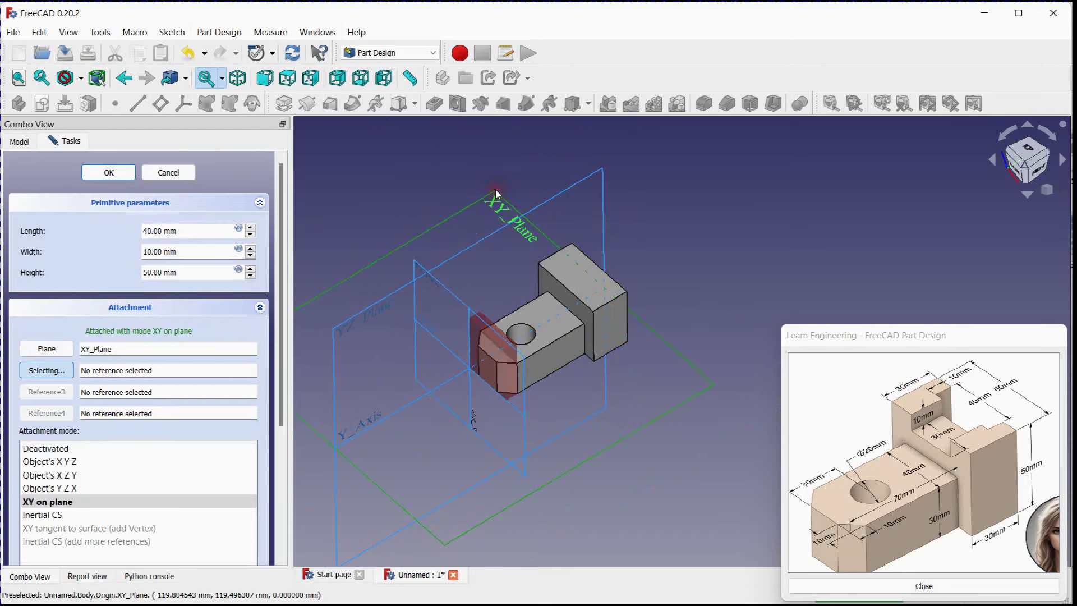
Step: Offset the subtractive box 90 mm in the y-direction to notch the end block's outer face, and accept the box
left_click_drag(281, 272, 287, 447)
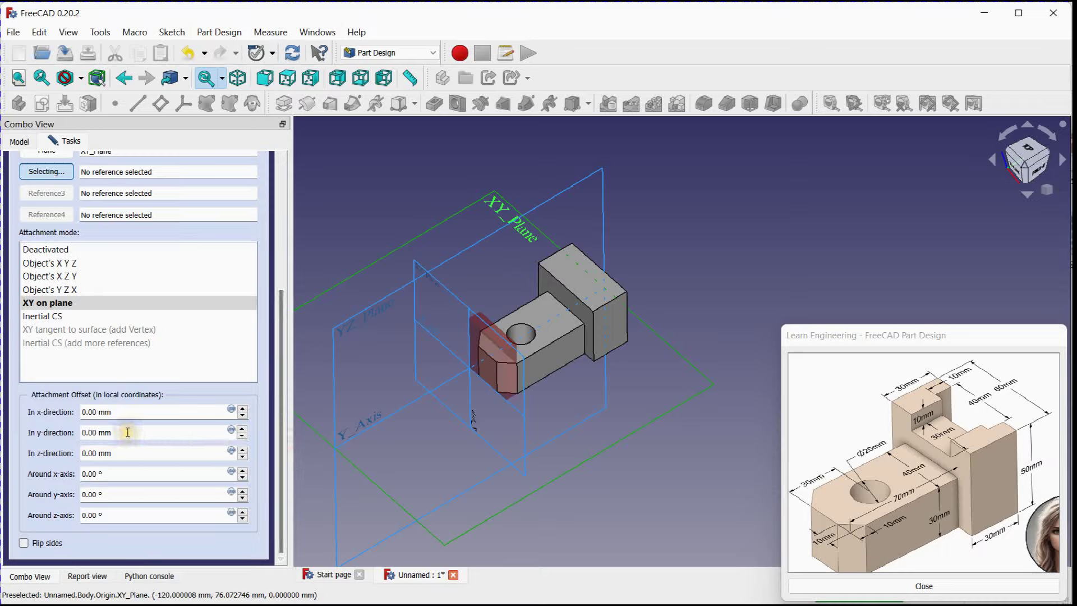
scroll(128, 433, "up", 11)
scroll(128, 433, "up", 20)
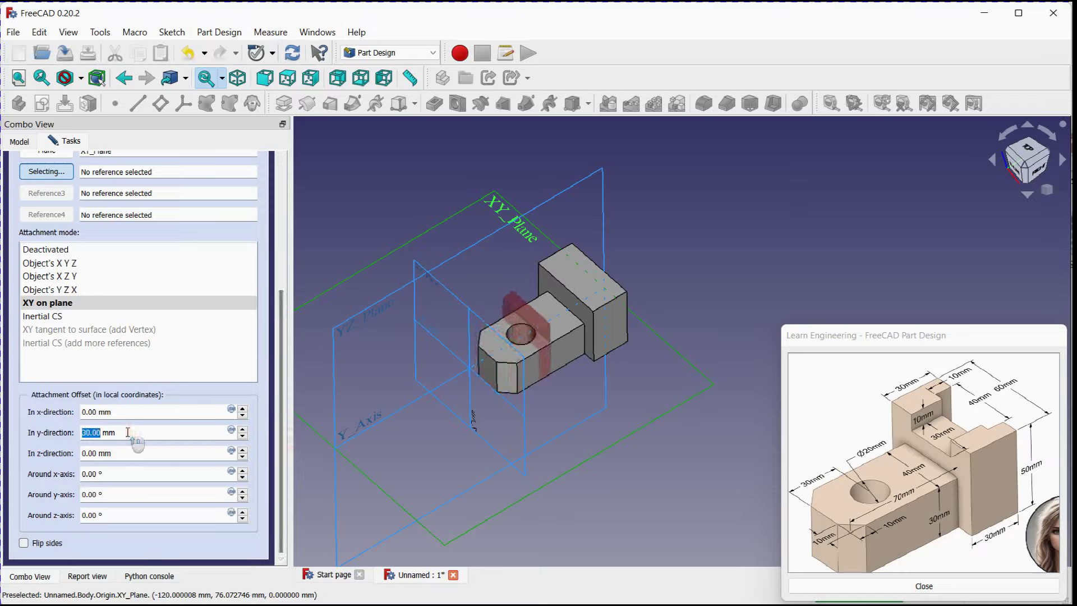
scroll(127, 433, "up", 20)
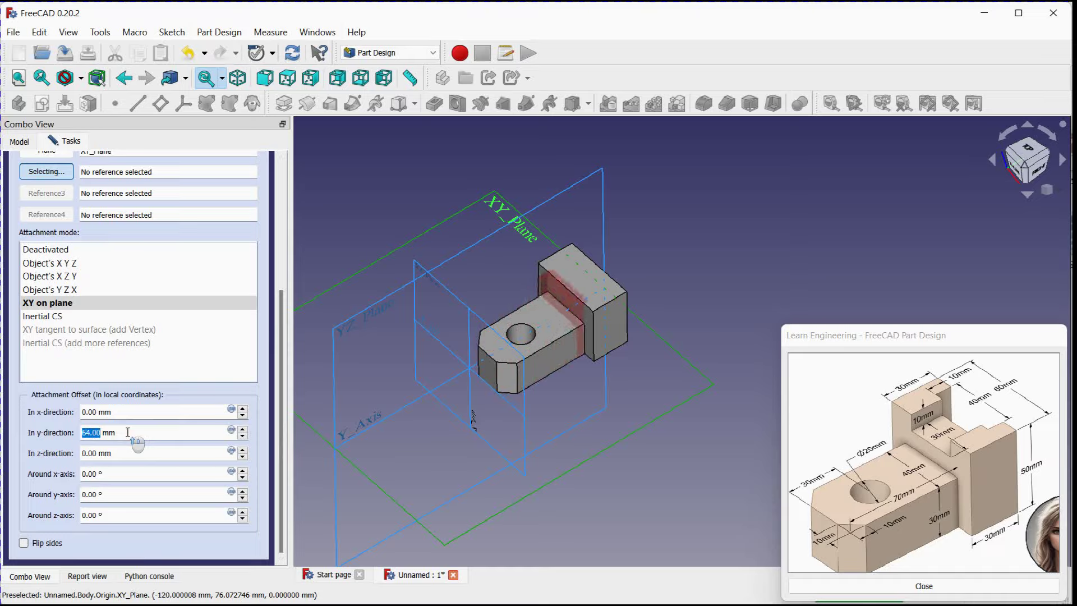
scroll(128, 432, "up", 10)
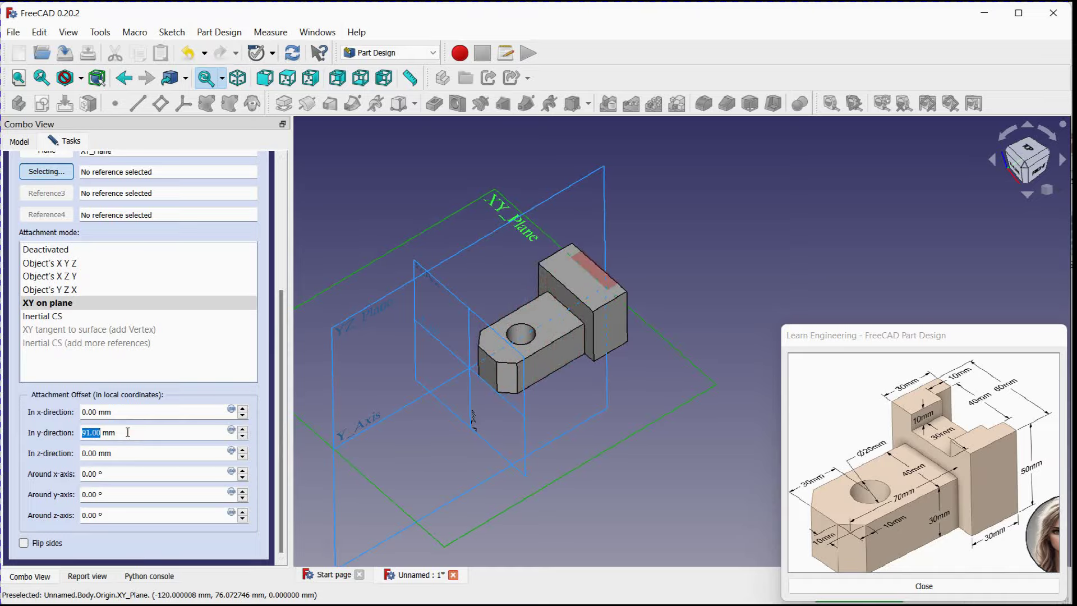
scroll(128, 433, "down", 1)
scroll(584, 188, "up", 3)
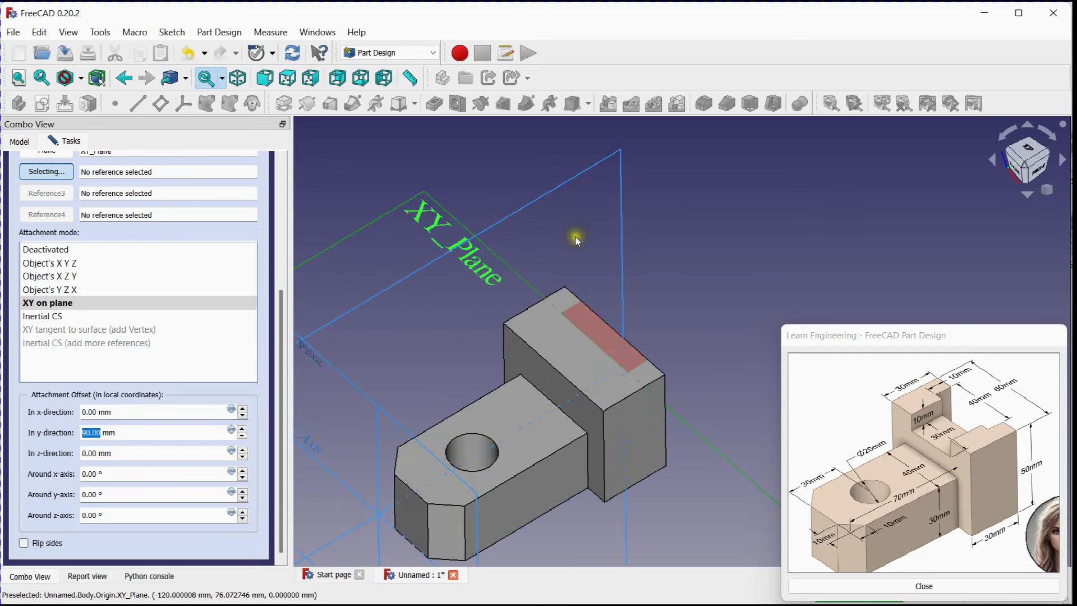
scroll(575, 237, "up", 3)
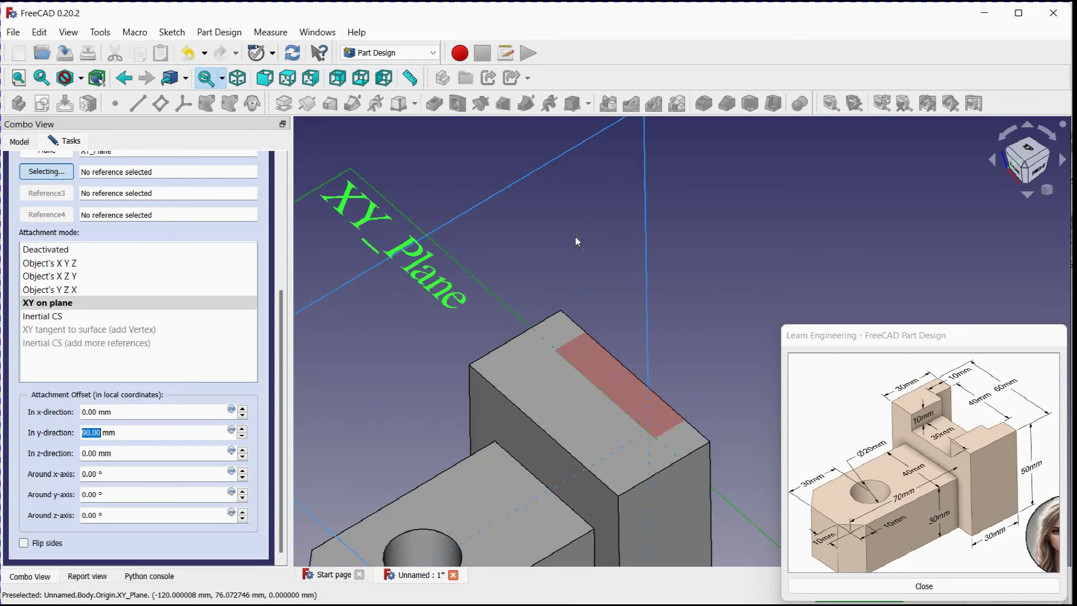
scroll(574, 236, "down", 2)
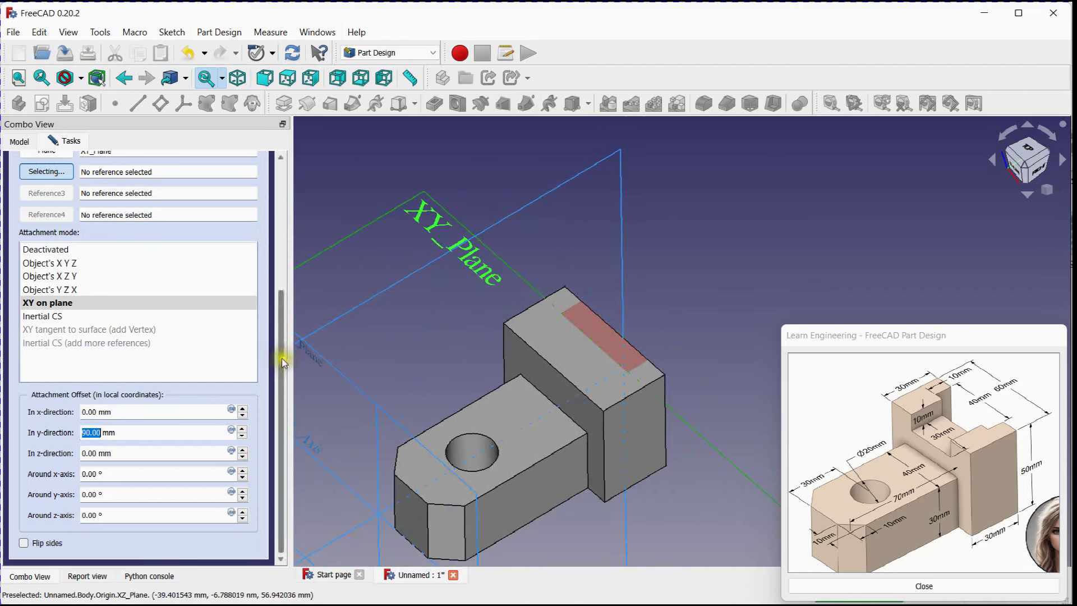
left_click_drag(281, 357, 291, 196)
left_click(124, 172)
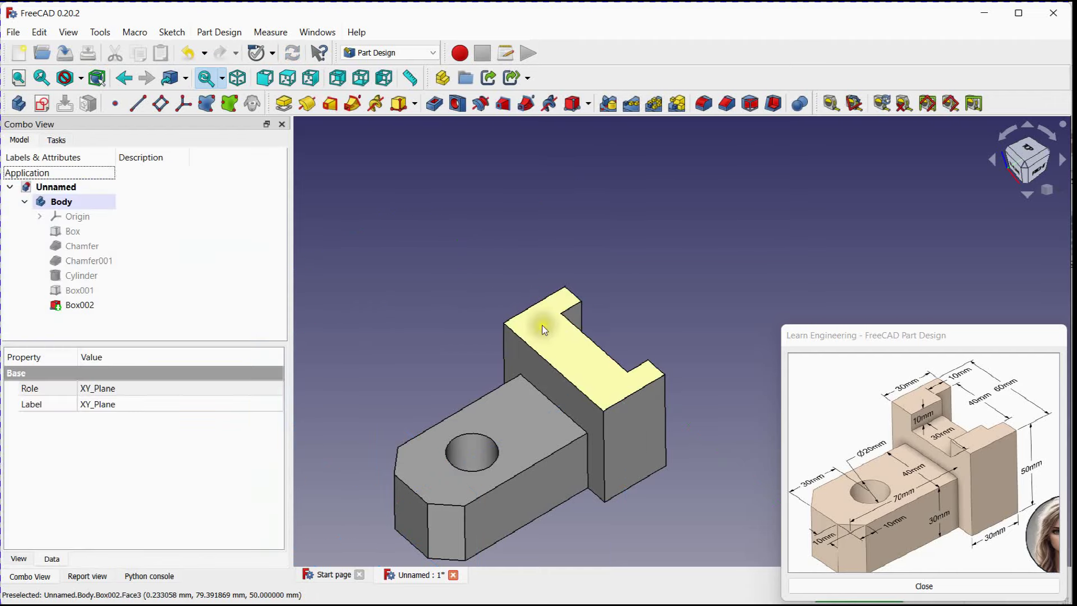
Step: Start another subtractive box and attach it to the XY plane
scroll(546, 325, "up", 3)
scroll(709, 251, "down", 1)
middle_click_drag(714, 252, 696, 210)
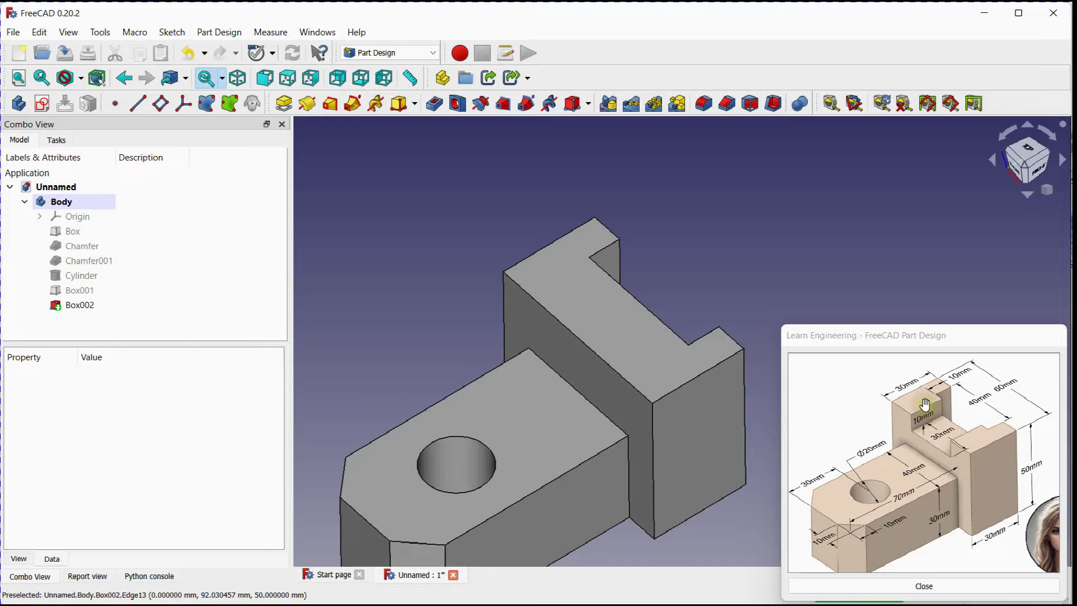
left_click(917, 421)
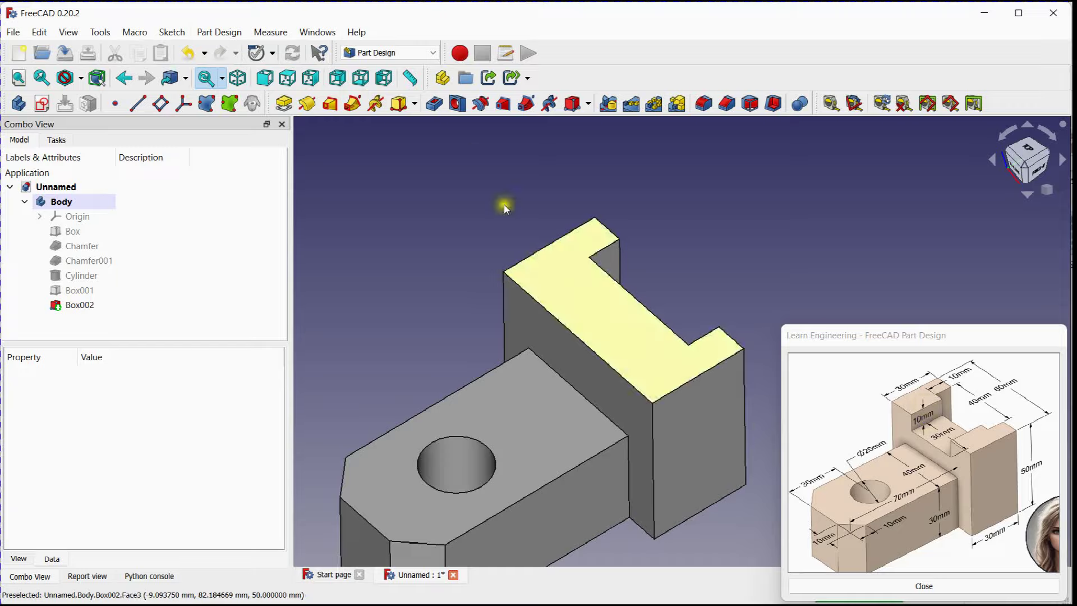
left_click(573, 103)
scroll(433, 307, "down", 3)
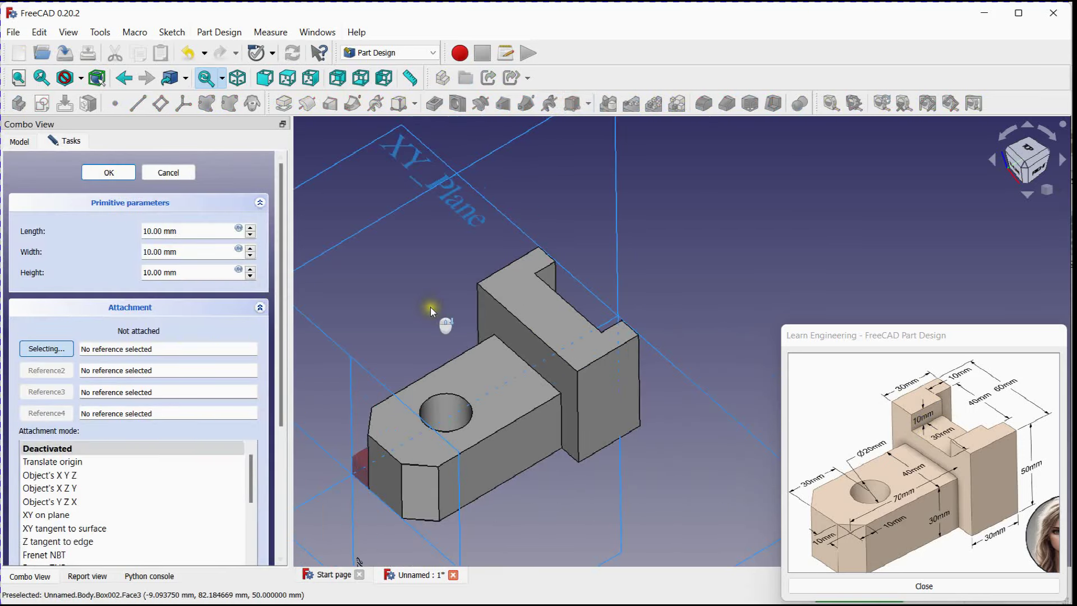
middle_click_drag(433, 308, 566, 260)
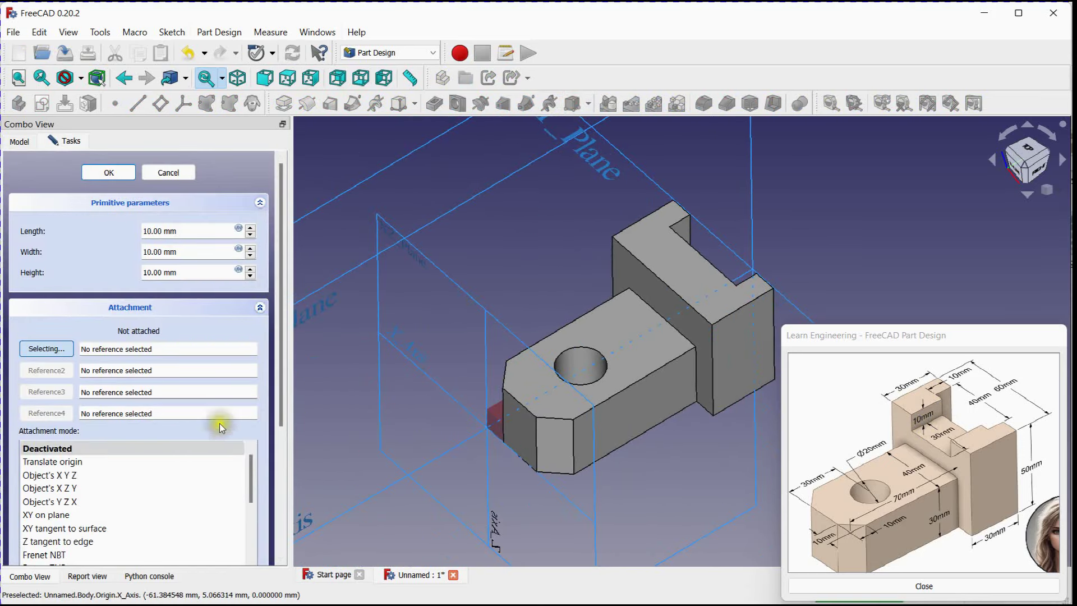
scroll(548, 307, "down", 3)
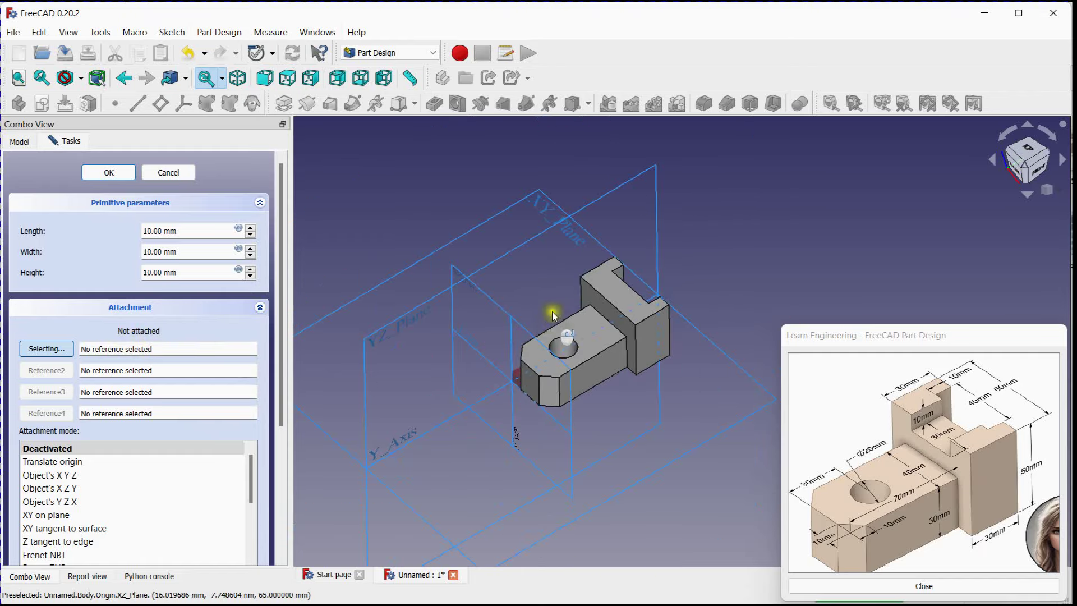
left_click(548, 198)
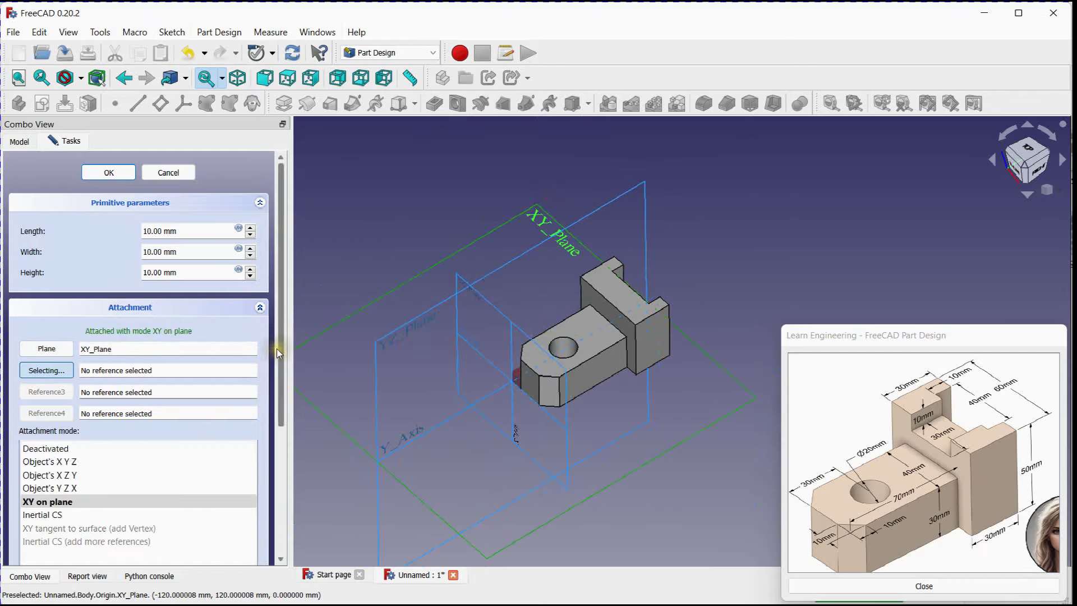
Step: Offset the new subtractive box 40 mm in the z-direction
left_click_drag(281, 348, 288, 476)
left_click(140, 446)
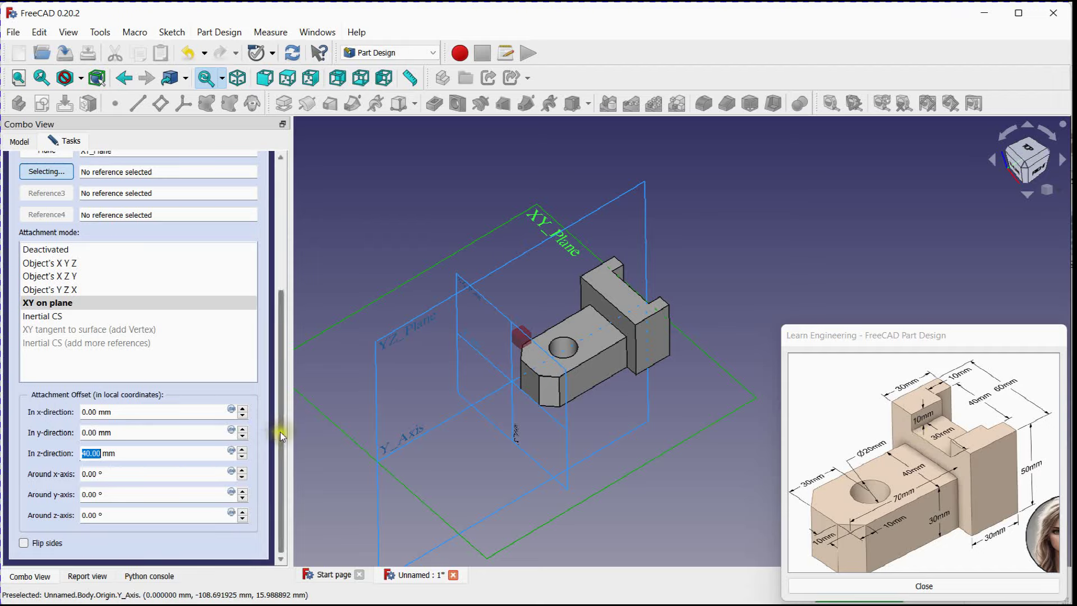
left_click_drag(280, 432, 281, 269)
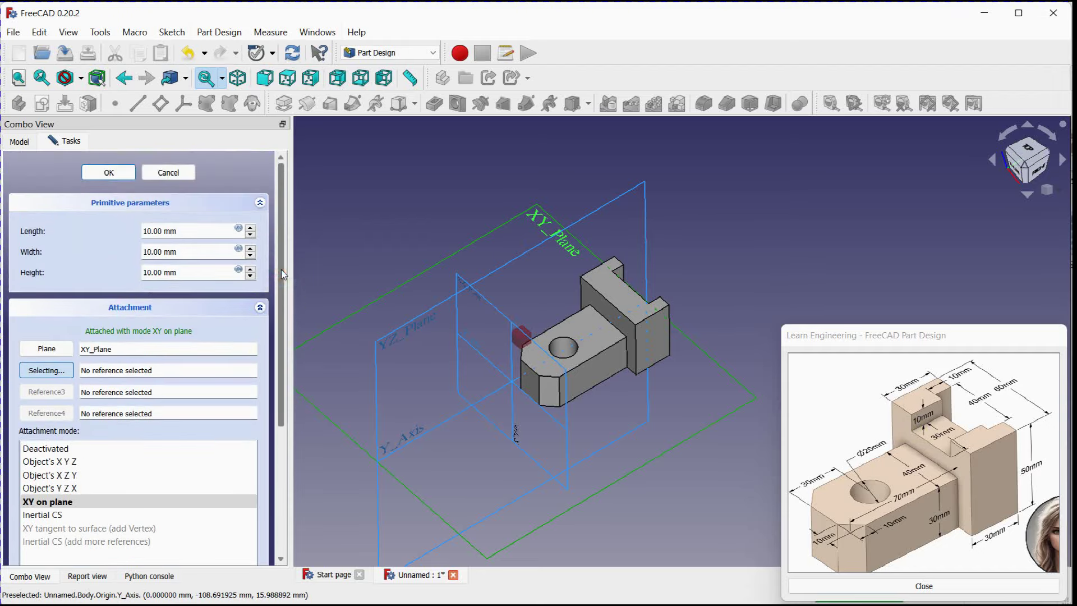
Step: Set the subtractive box's length to 30 mm and its width to 20 mm
left_click(193, 231)
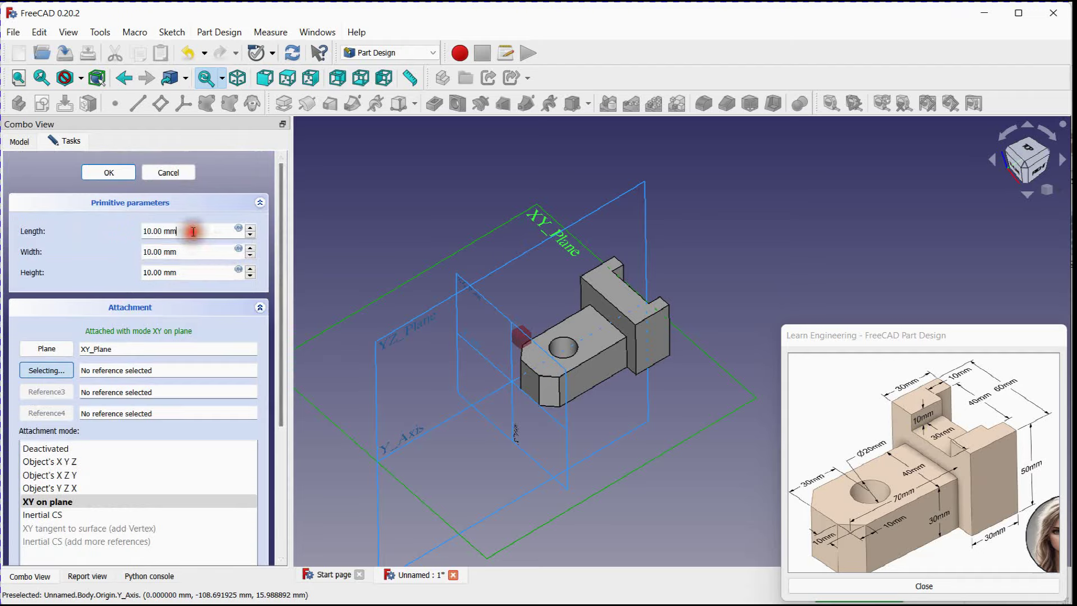
scroll(193, 231, "up", 7)
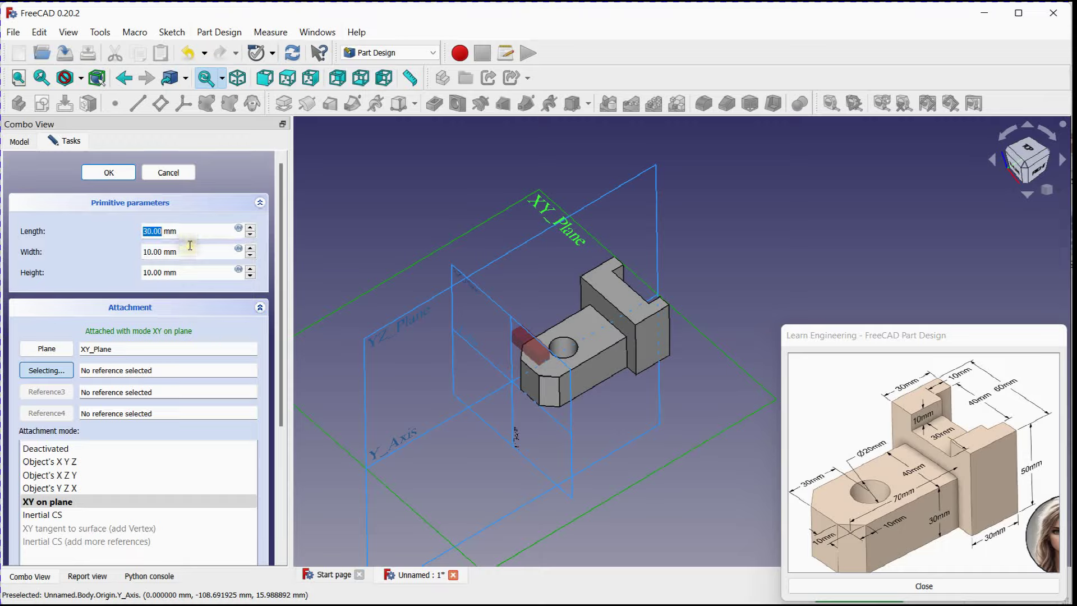
left_click(190, 249)
scroll(190, 248, "up", 4)
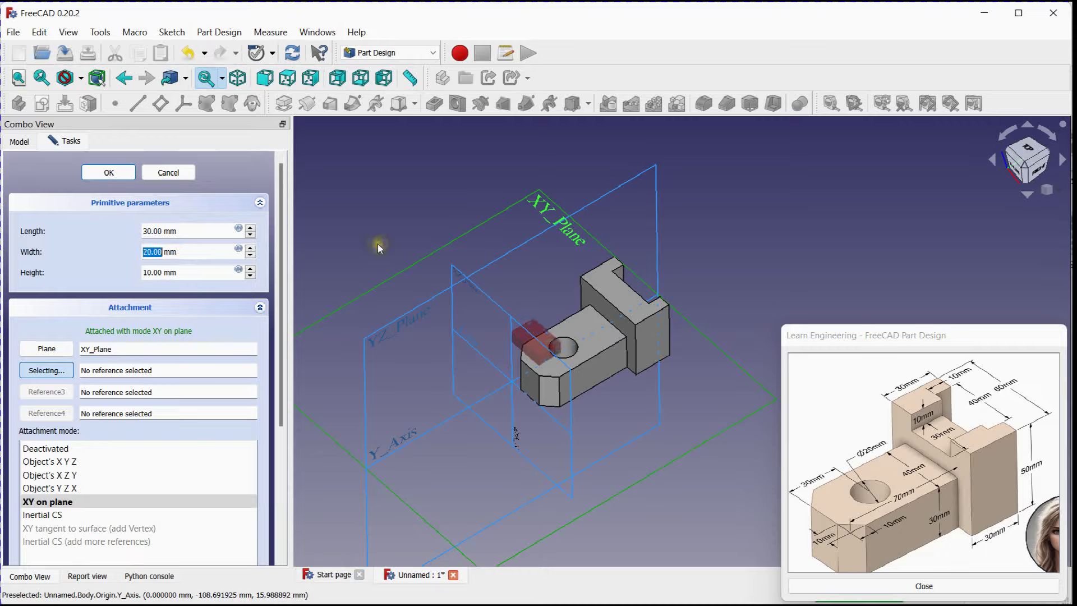
Step: Offset the subtractive box 70 mm in the y-direction so it reaches the end block's inner face
left_click_drag(283, 255, 284, 402)
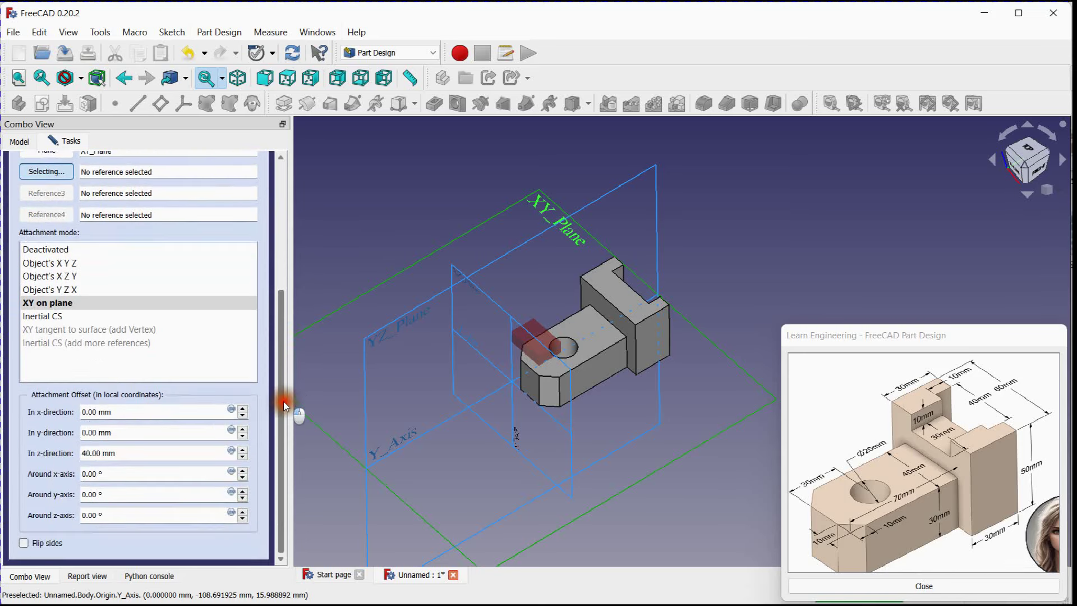
left_click(151, 432)
scroll(119, 434, "up", 14)
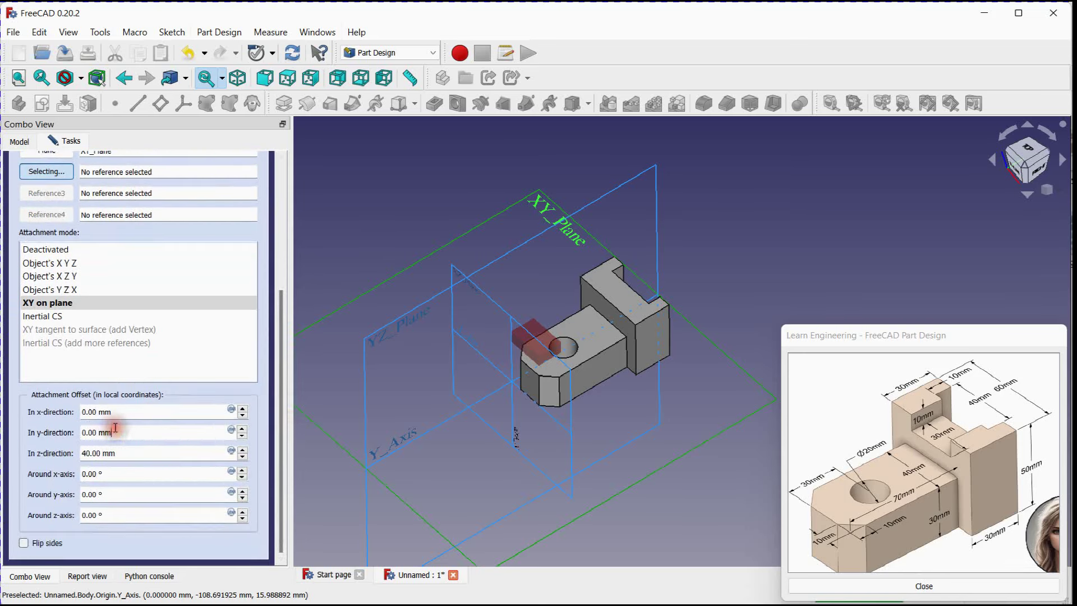
scroll(115, 428, "up", 20)
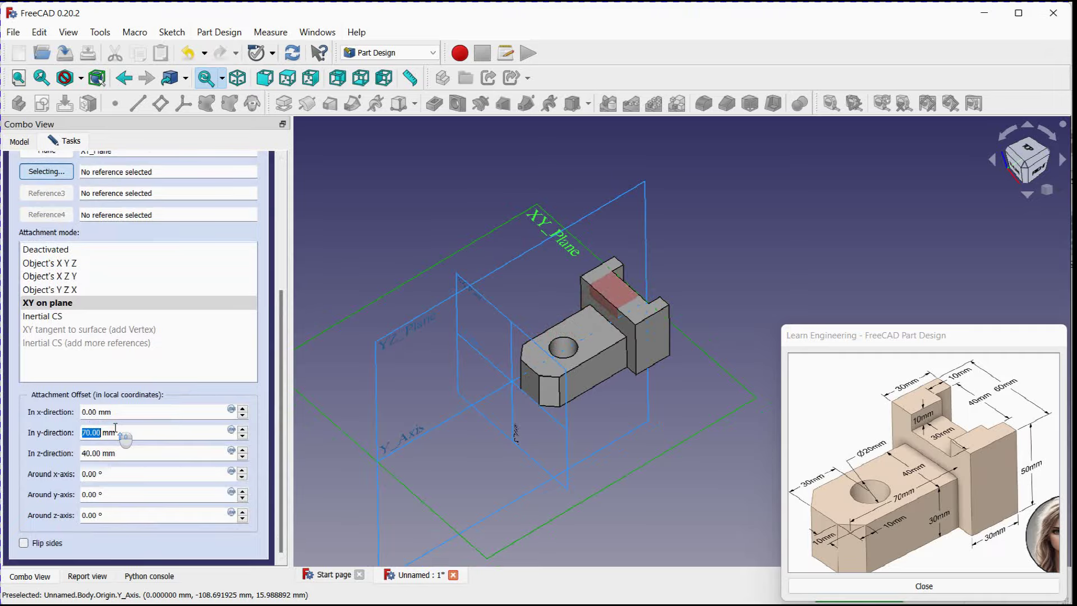
Step: Offset the subtractive box 5 mm in the x-direction to centre it on the end block, and accept the box
scroll(661, 281, "up", 5)
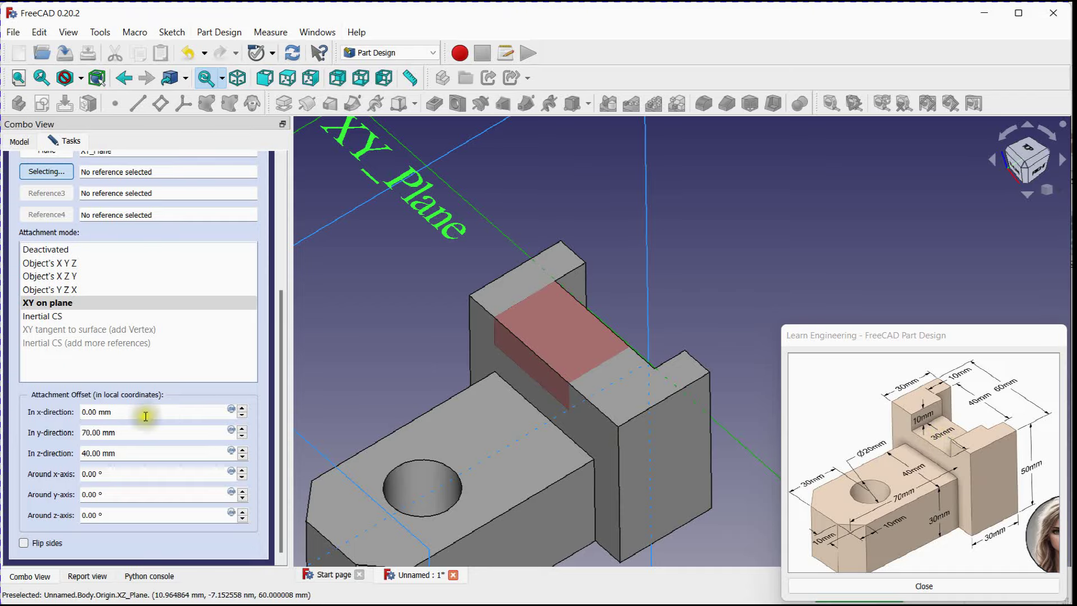
scroll(145, 415, "up", 3)
scroll(146, 417, "up", 2)
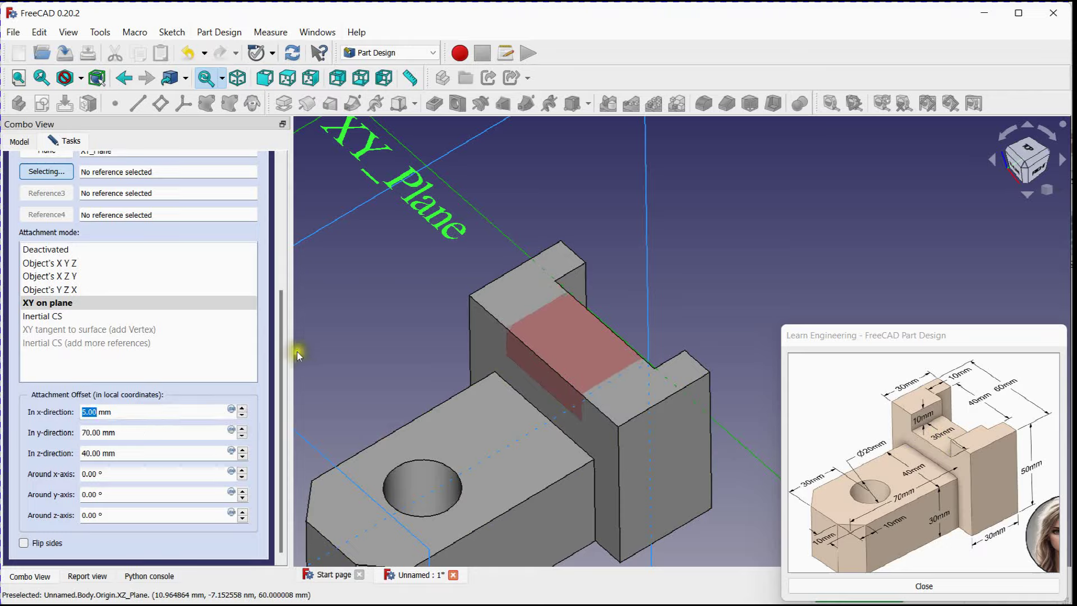
left_click_drag(282, 361, 293, 216)
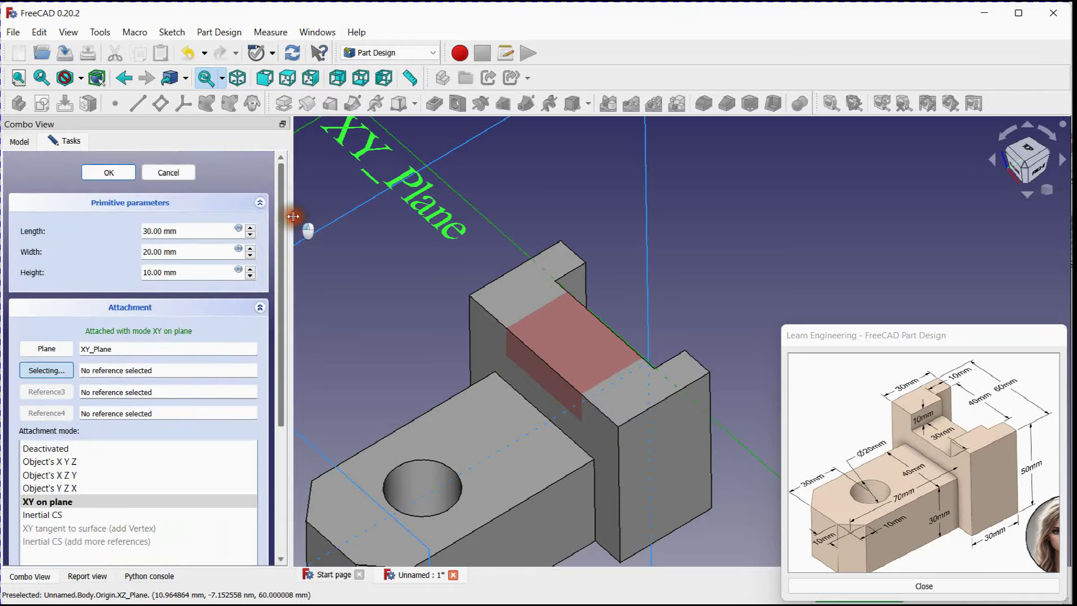
left_click(109, 172)
left_click(642, 227)
scroll(625, 266, "down", 3)
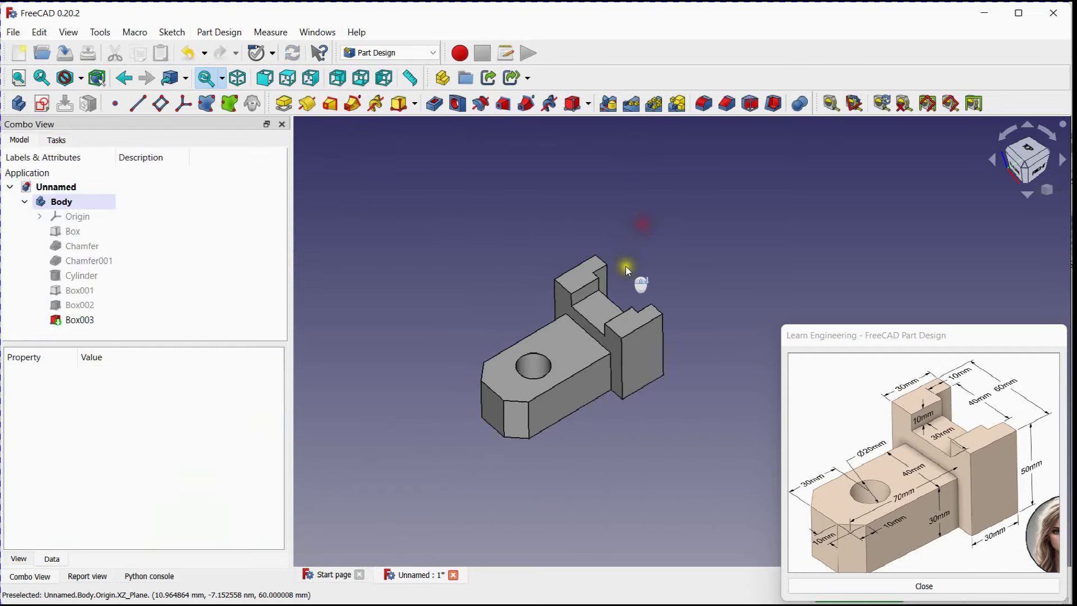
scroll(705, 209, "down", 1)
scroll(656, 254, "up", 3)
middle_click_drag(656, 254, 680, 222)
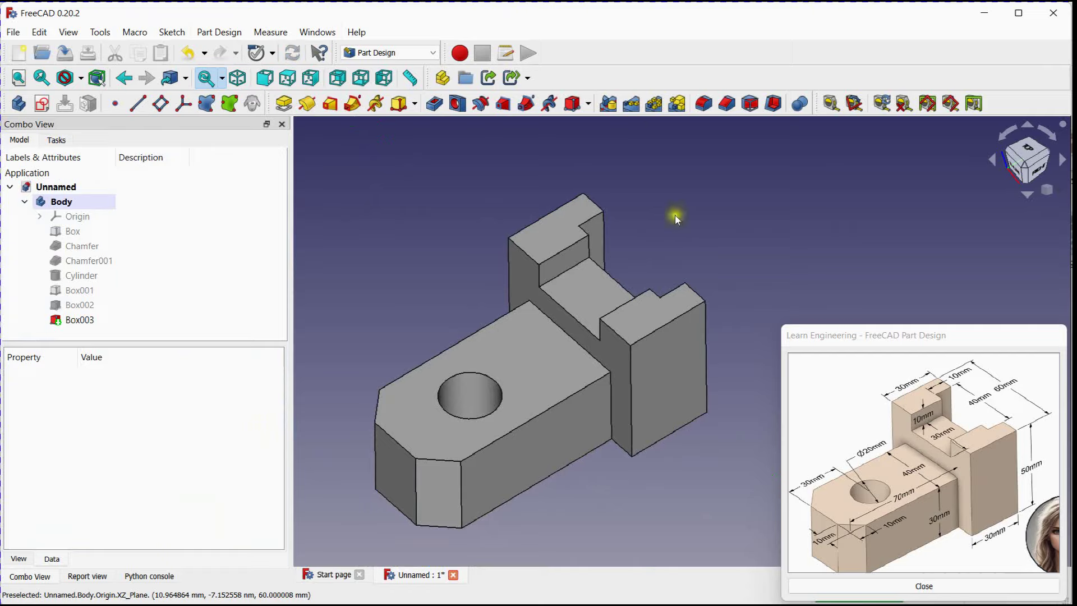
Step: Export the finished bracket's last feature as an STL mesh named PART on the Desktop, replacing the existing file
left_click(79, 320)
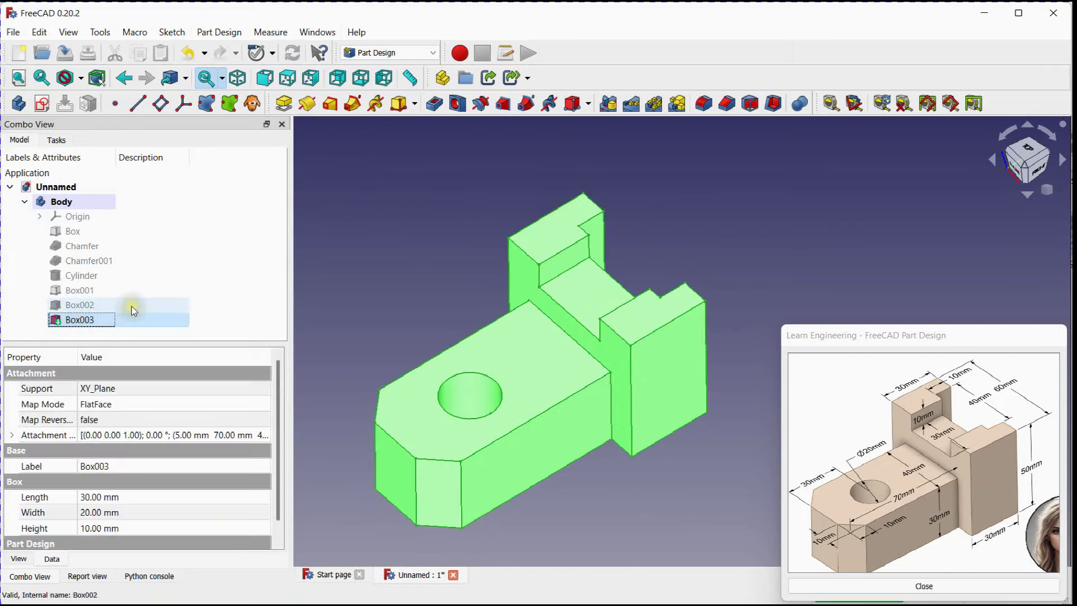
left_click(17, 33)
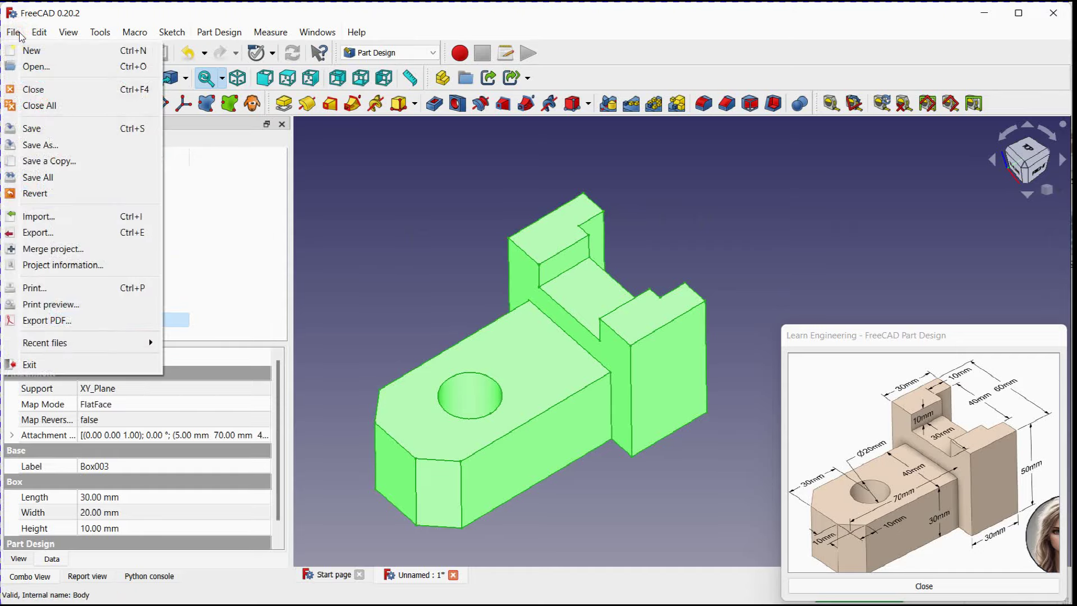
left_click(45, 232)
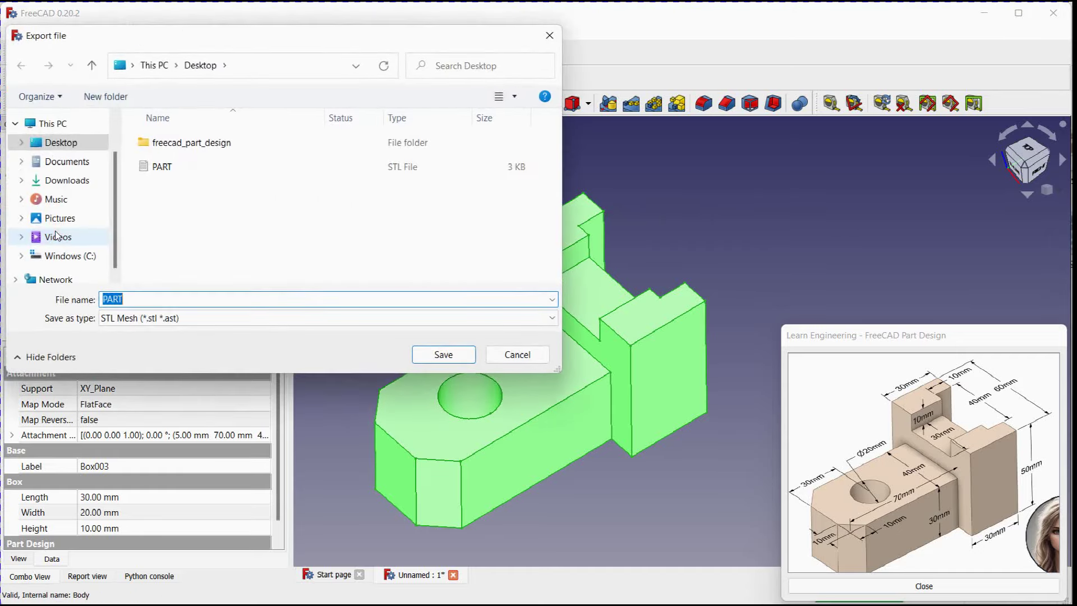
left_click(184, 167)
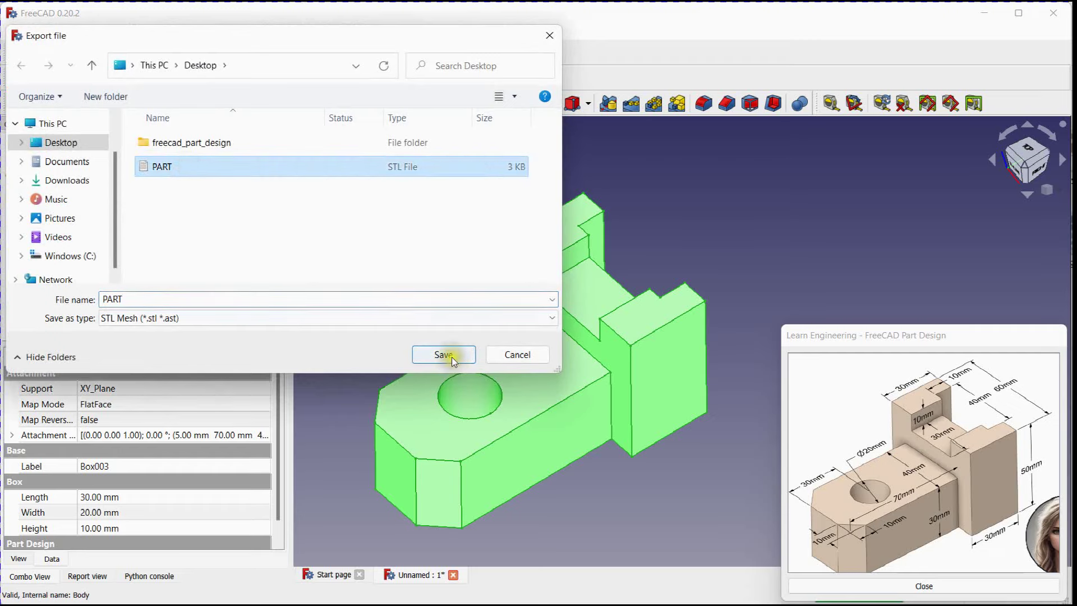
left_click(453, 357)
left_click(588, 312)
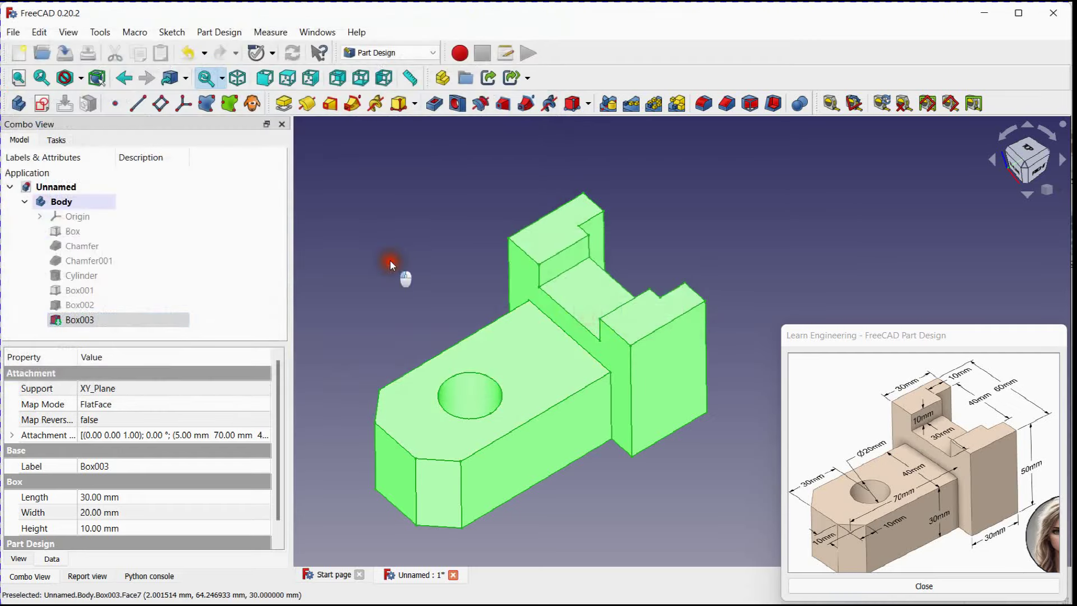
left_click(390, 260)
Step: Import the PART STL file from the Desktop into the current document
scroll(389, 260, "down", 3)
scroll(335, 194, "up", 5)
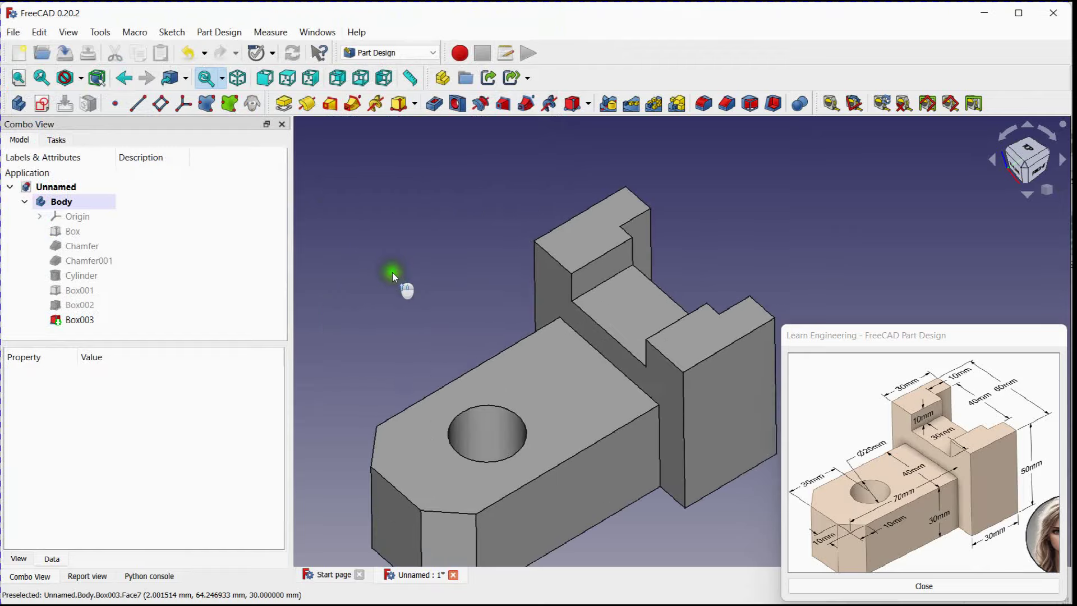
middle_click_drag(392, 271, 346, 197)
scroll(343, 191, "down", 2)
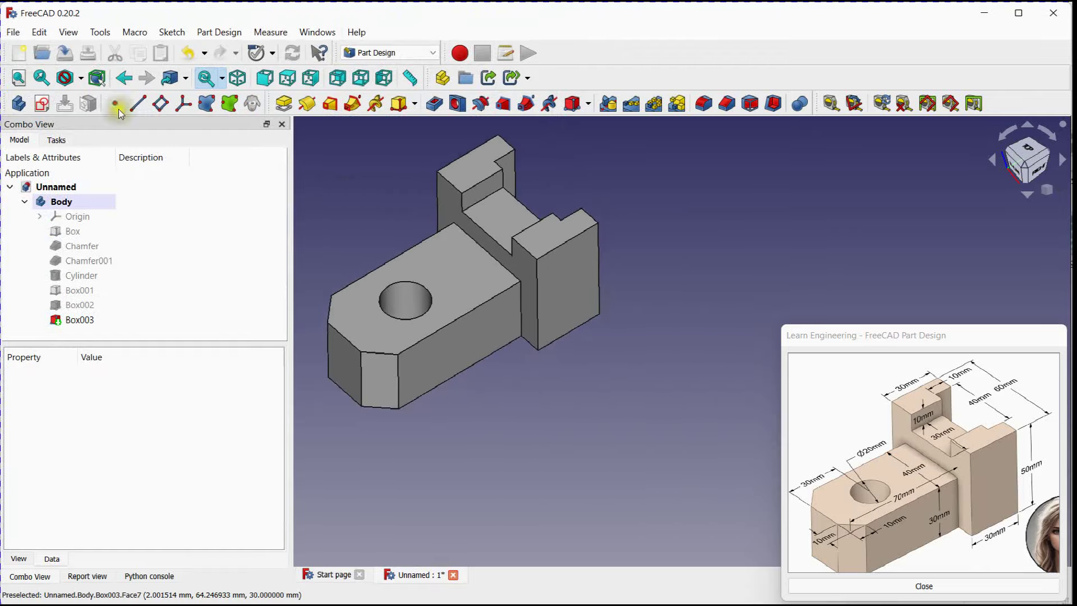
left_click(13, 32)
left_click(46, 219)
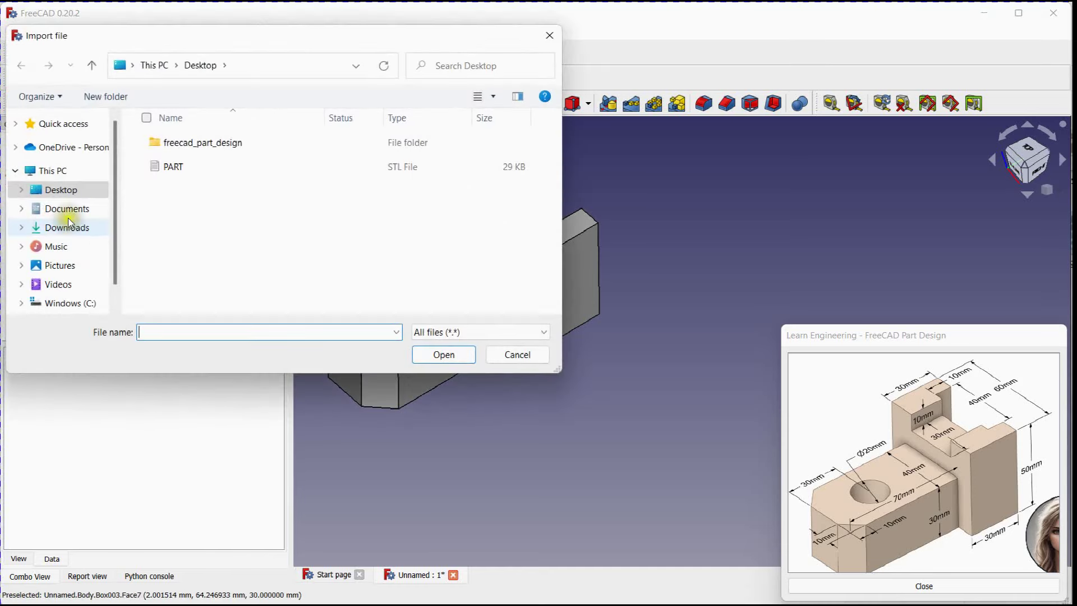
left_click(220, 166)
left_click(460, 352)
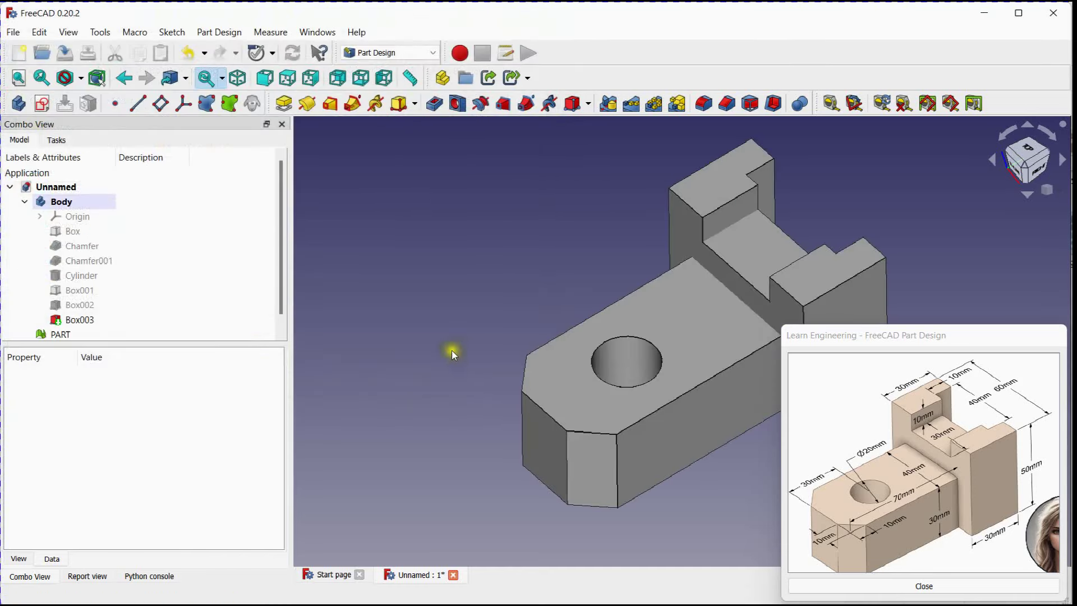
Step: Set the imported PART mesh's x position to 80 mm, moving it clear of the original body
scroll(454, 337, "down", 2)
middle_click_drag(456, 304, 368, 267)
left_click(56, 335)
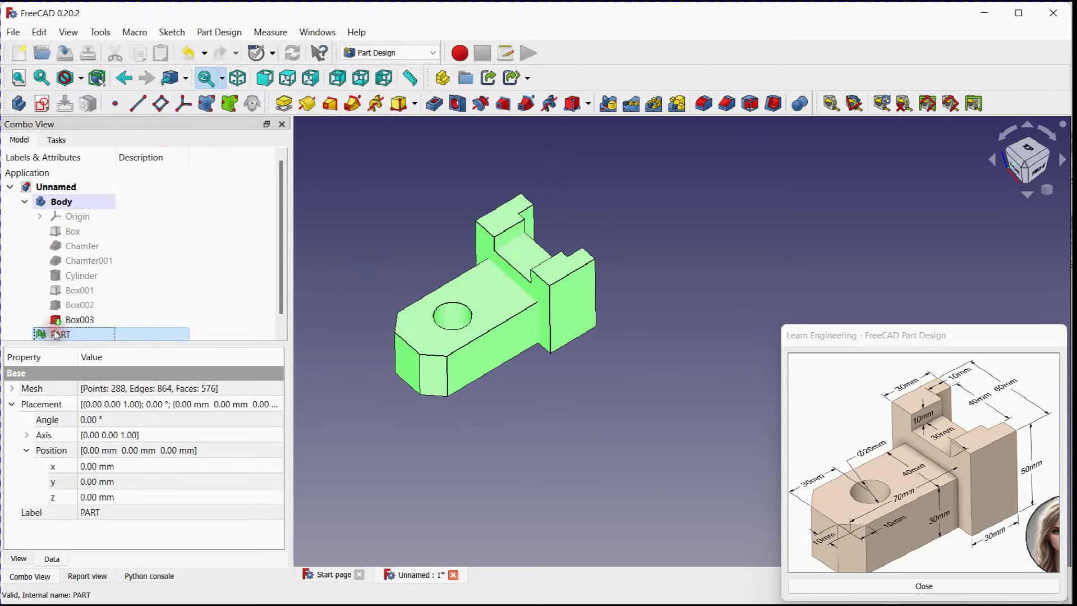
left_click(26, 449)
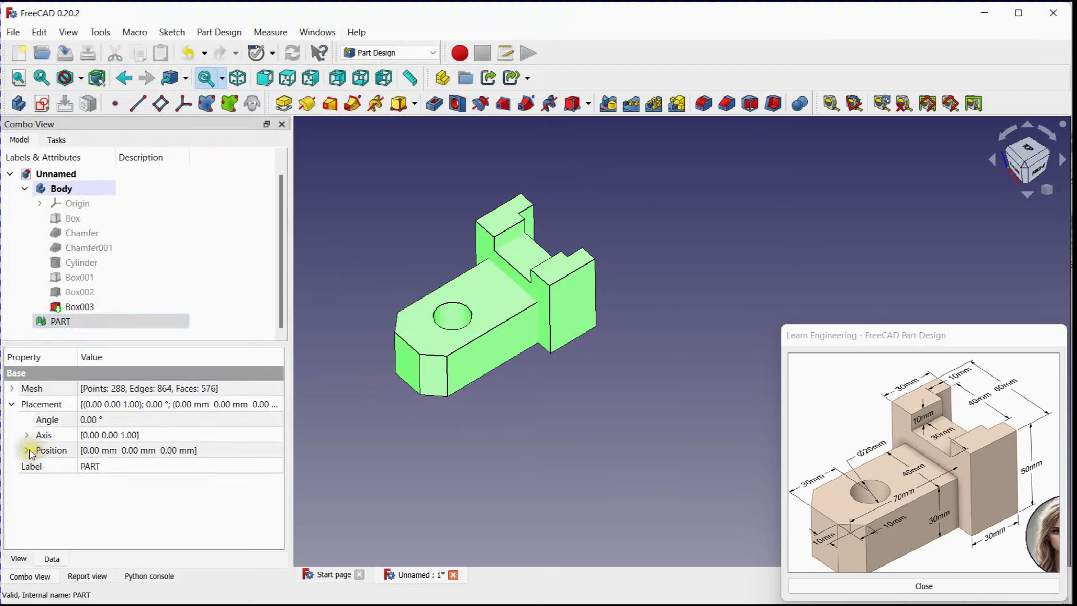
left_click(26, 449)
left_click(110, 469)
scroll(111, 471, "up", 20)
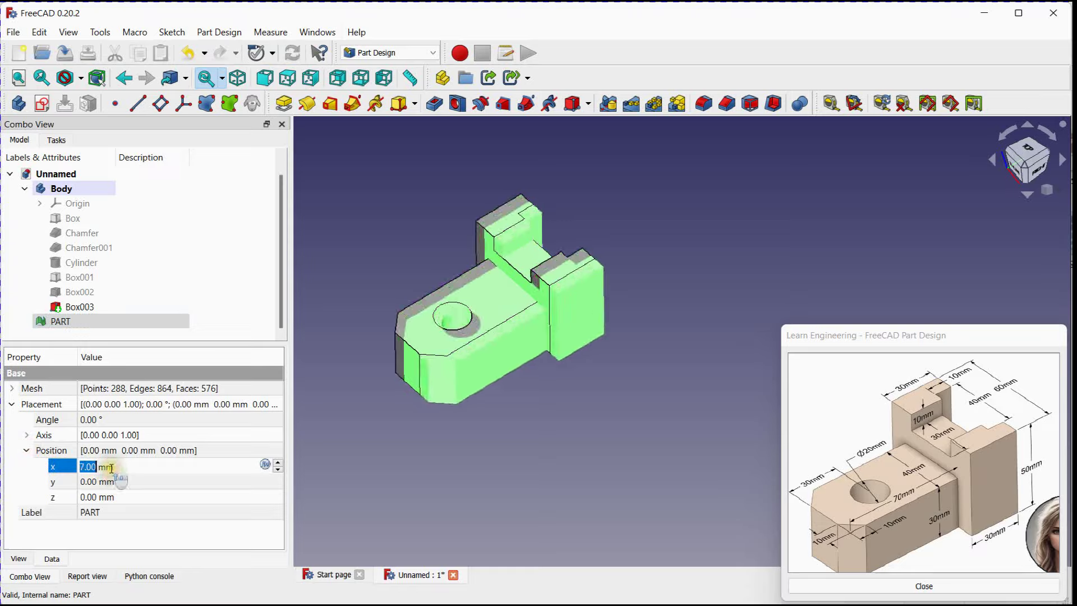
scroll(111, 468, "up", 20)
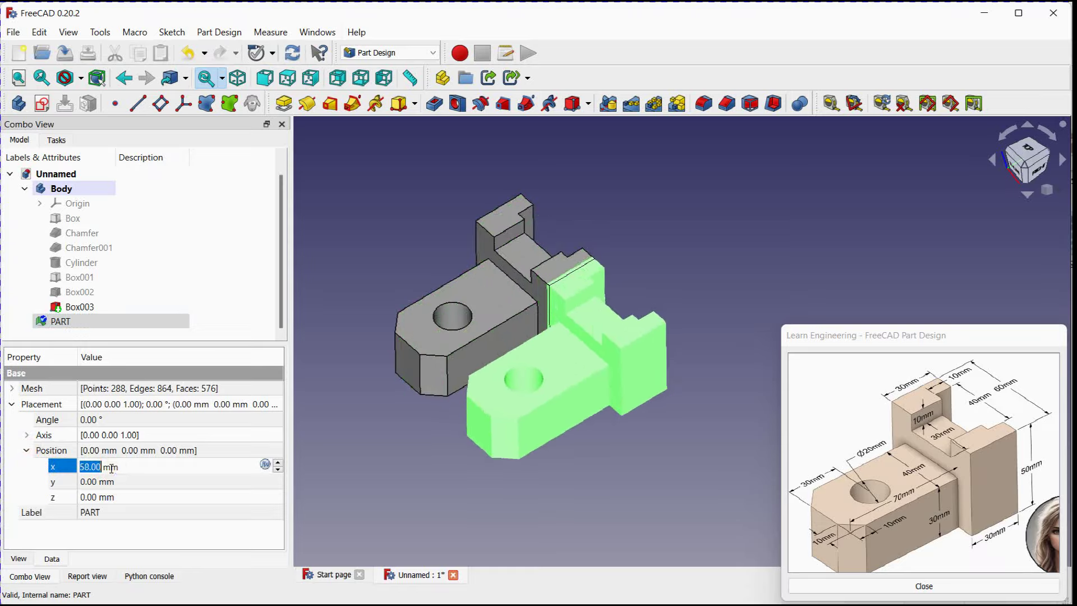
scroll(111, 468, "up", 3)
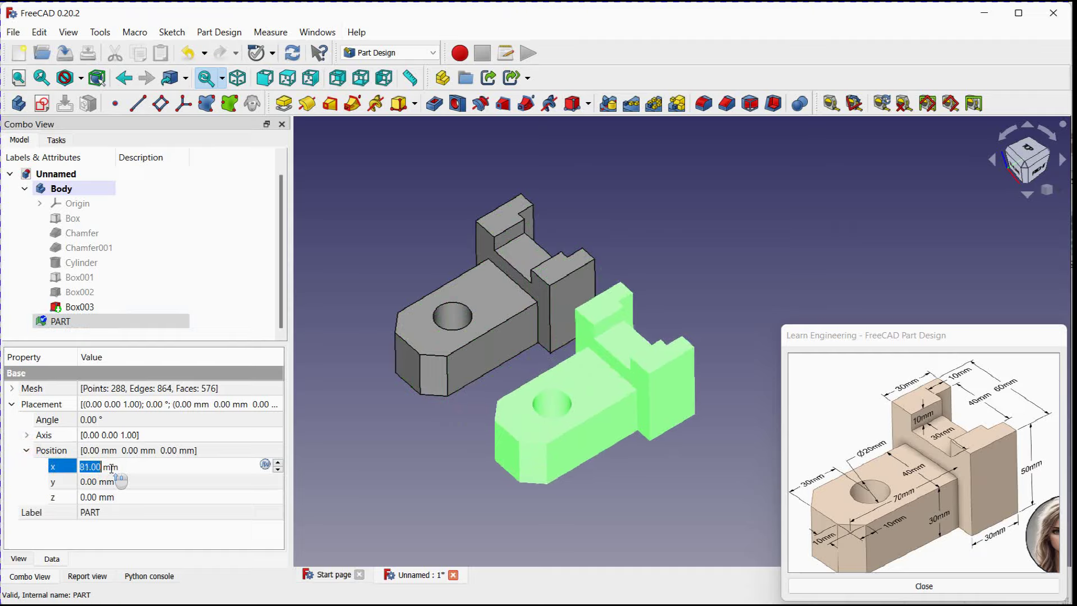
left_click(423, 474)
Step: Change the imported mesh's shape colour to red (#ff0000) in its display properties
scroll(454, 459, "up", 2)
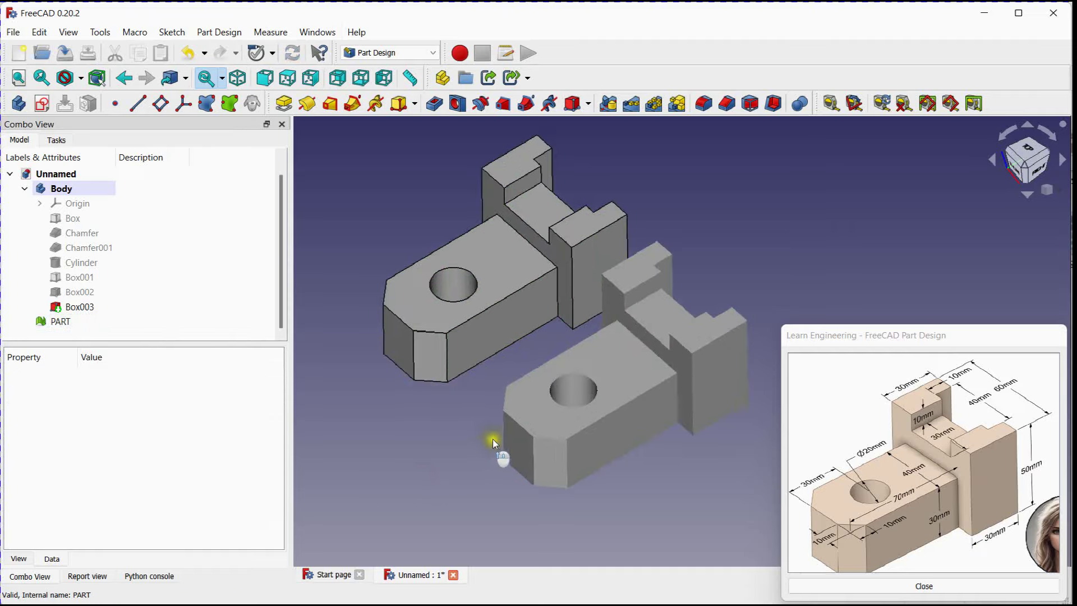
left_click(612, 415)
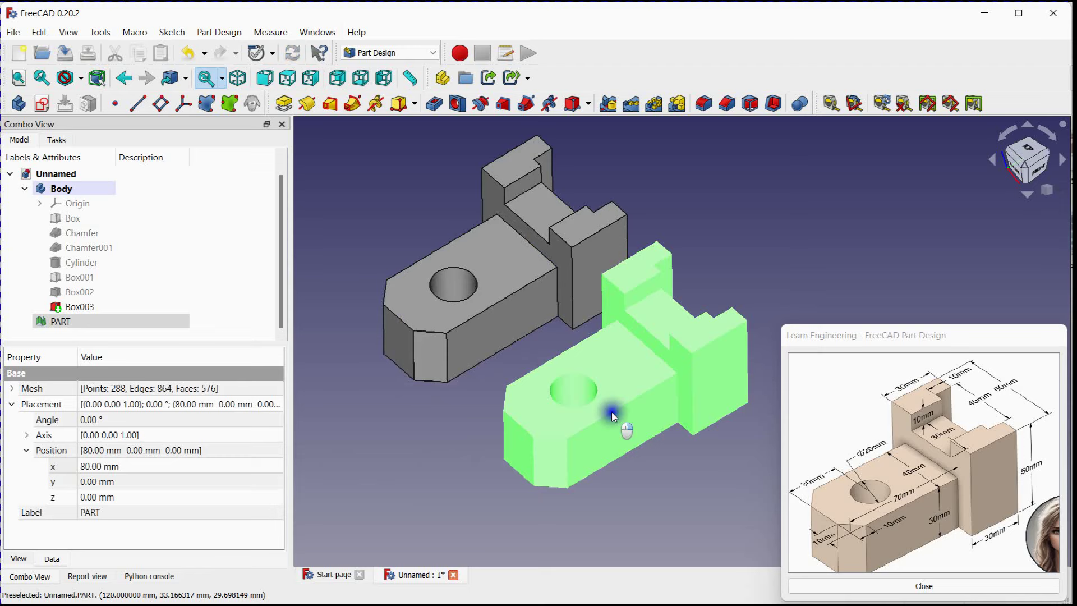
right_click(611, 412)
left_click(674, 263)
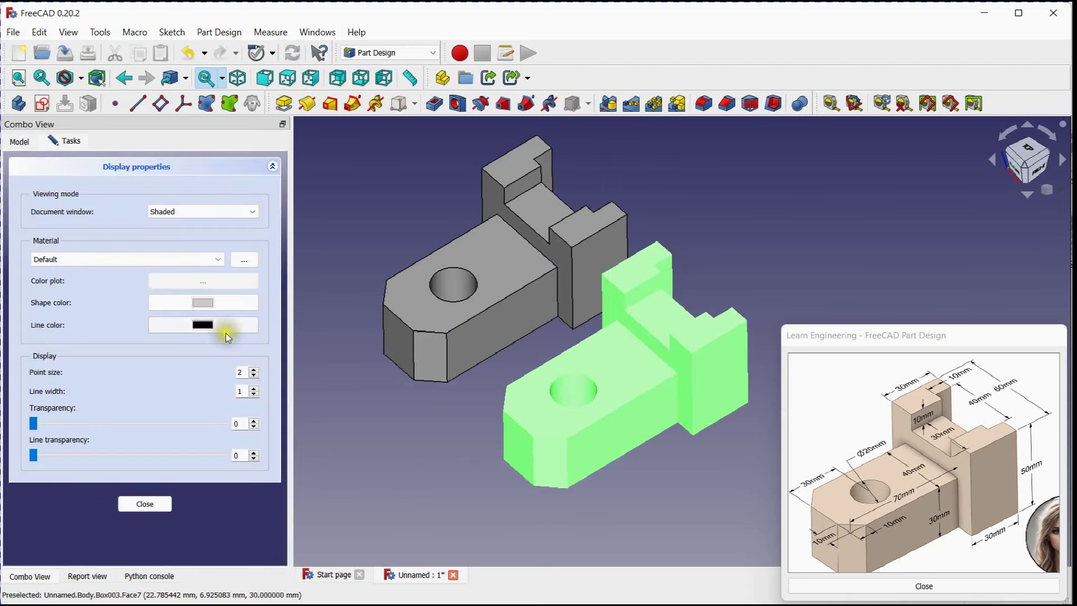
left_click(213, 304)
left_click(387, 264)
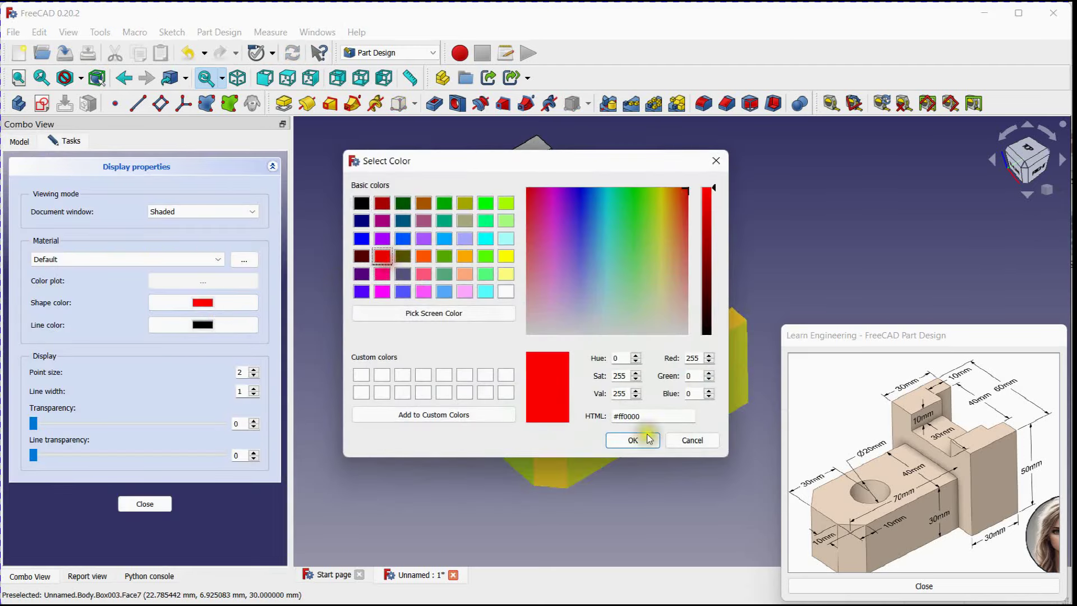
left_click(645, 439)
Step: Change the original bracket's shape colour to blue-violet and close the display properties
left_click(493, 267)
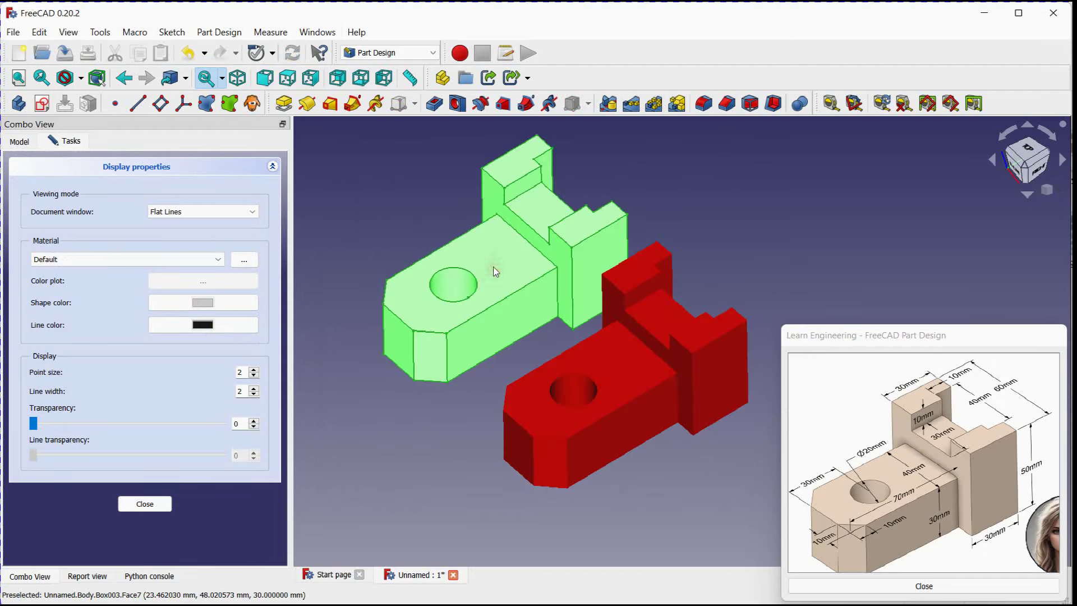
left_click(223, 298)
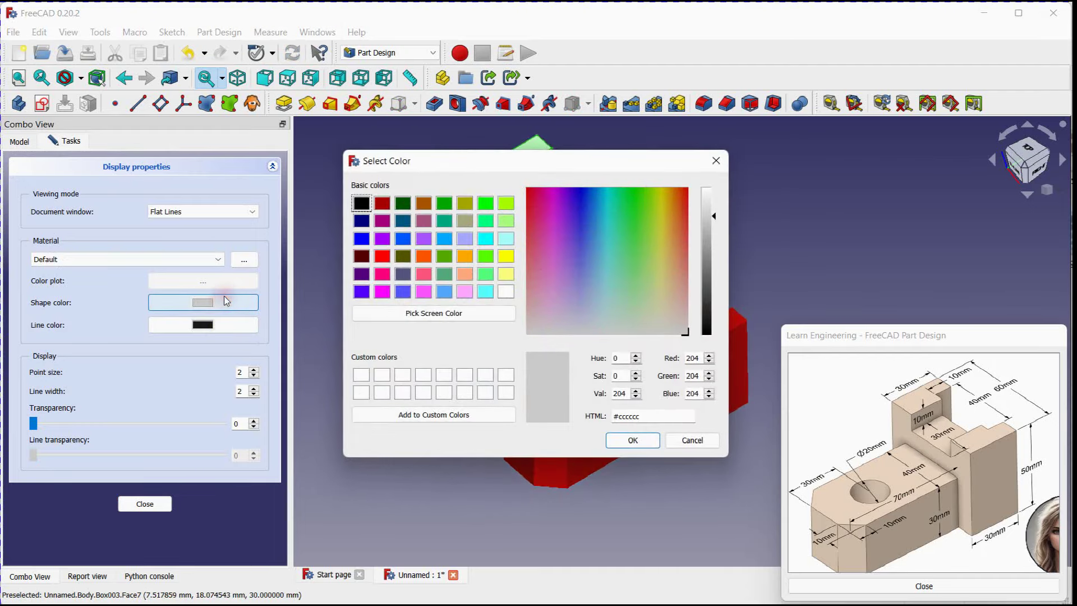
left_click(362, 291)
left_click(643, 441)
left_click(434, 460)
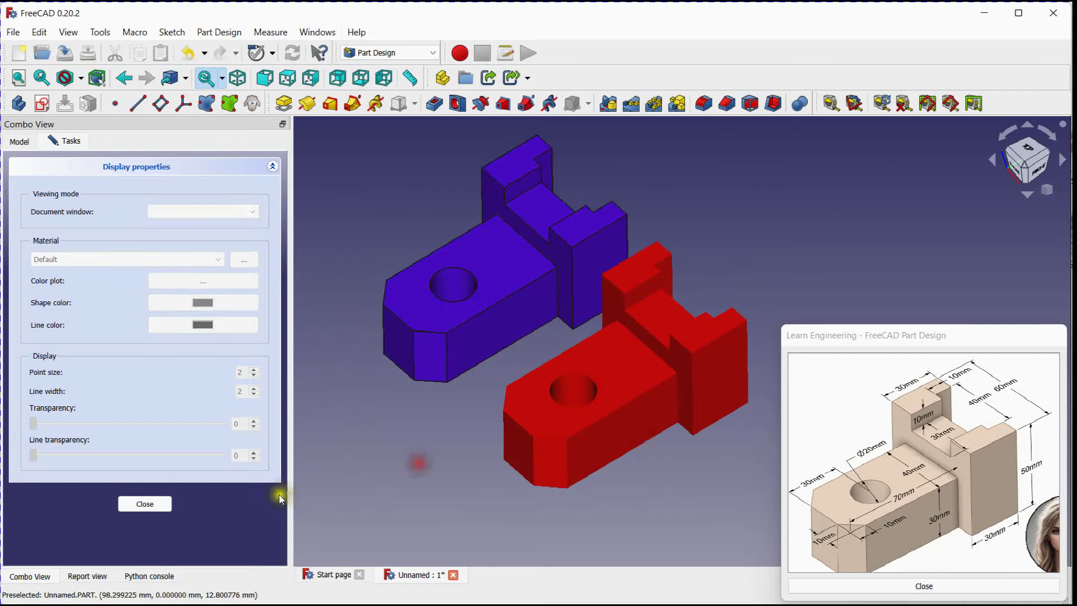
left_click(145, 504)
middle_click_drag(404, 453, 331, 517)
scroll(329, 498, "up", 2)
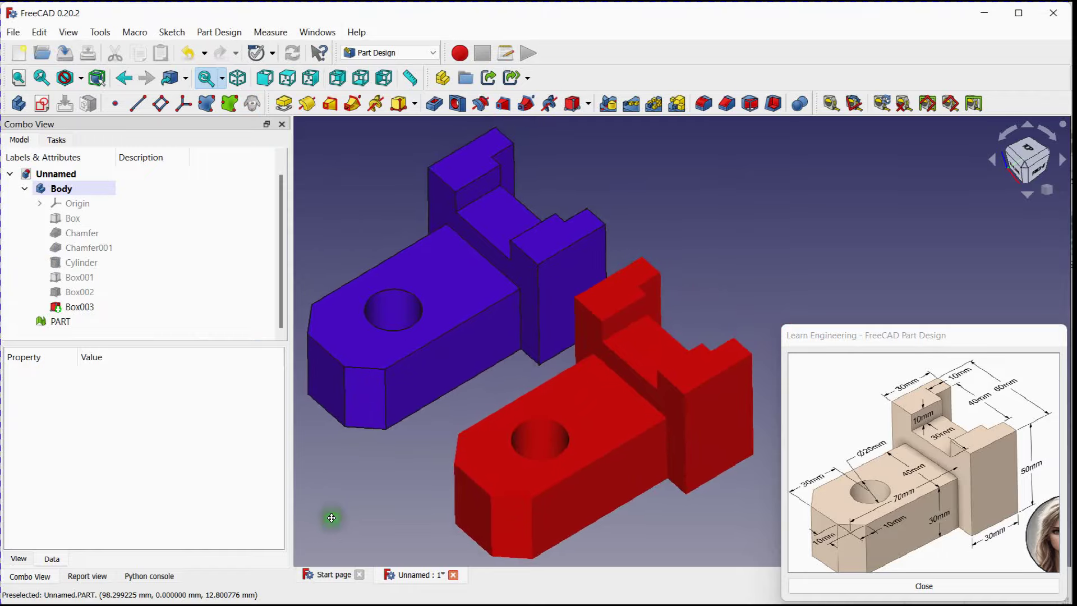